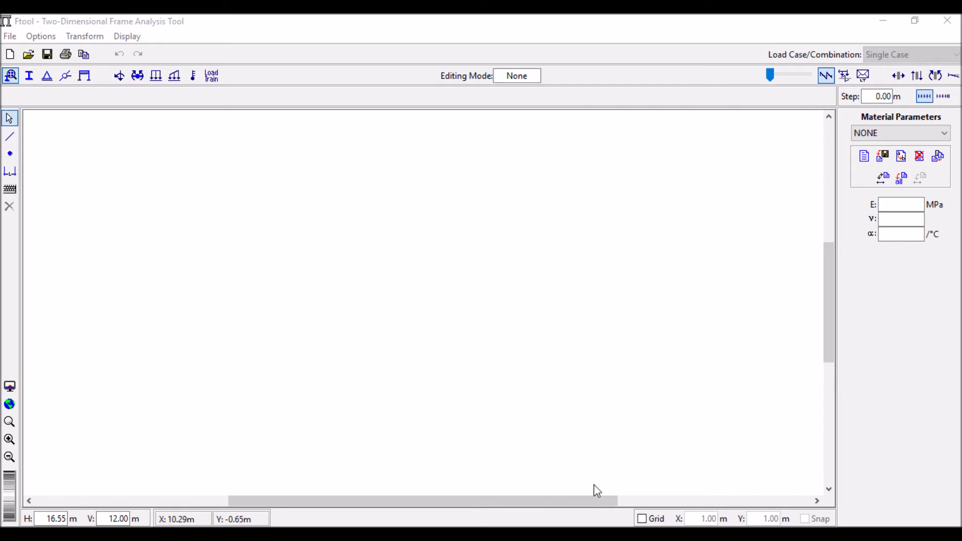
- Show the 1.00 m drawing grid and change the canvas to a black background
click(642, 519)
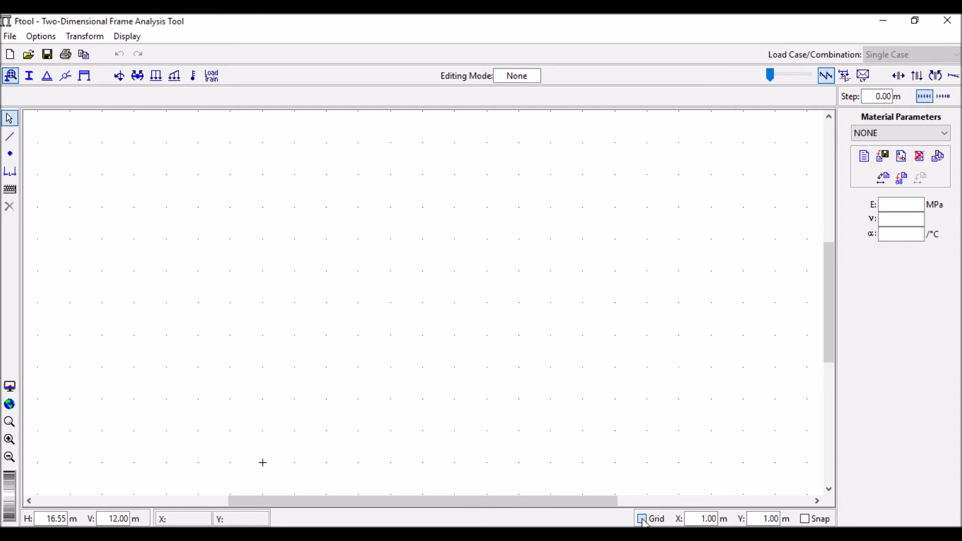
drag(367, 246, 349, 245)
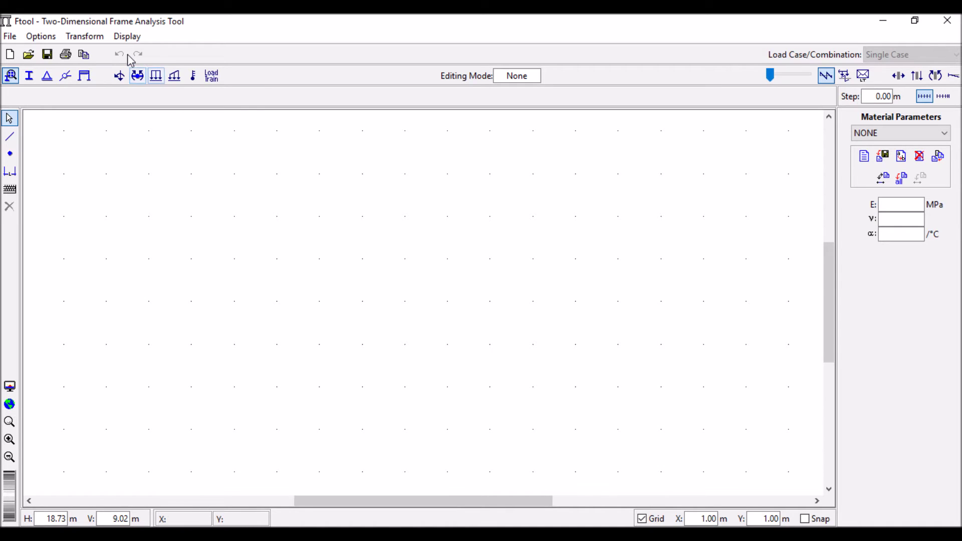
click(127, 37)
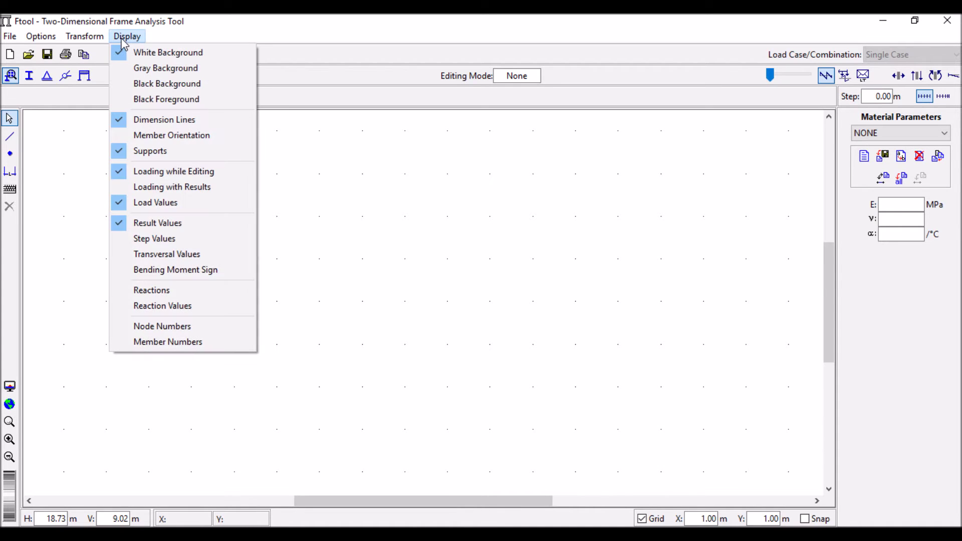
click(157, 85)
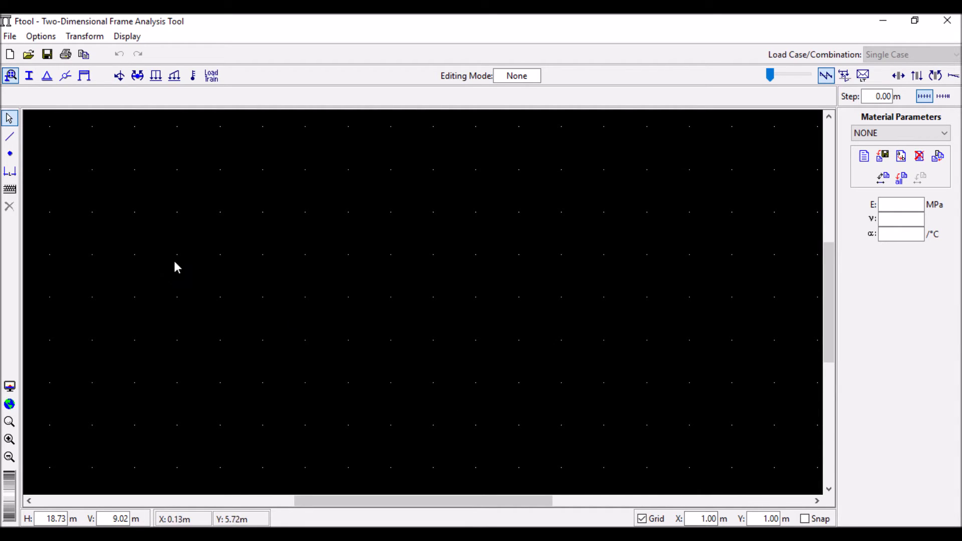
- With grid snapping on, draw three parallel horizontal members 5 m long, from X 3 to 8 m at Y 7, 5 and 3 m
click(8, 137)
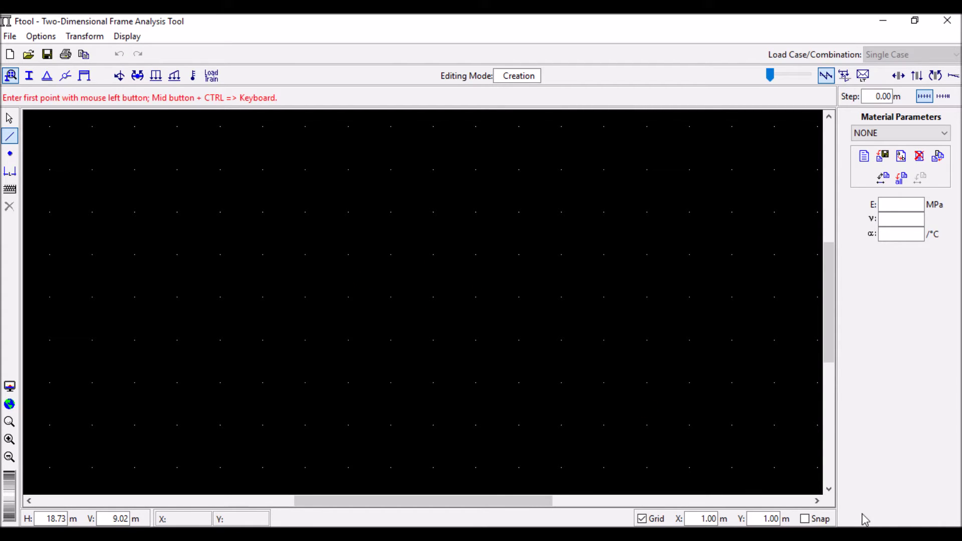
click(804, 519)
click(305, 212)
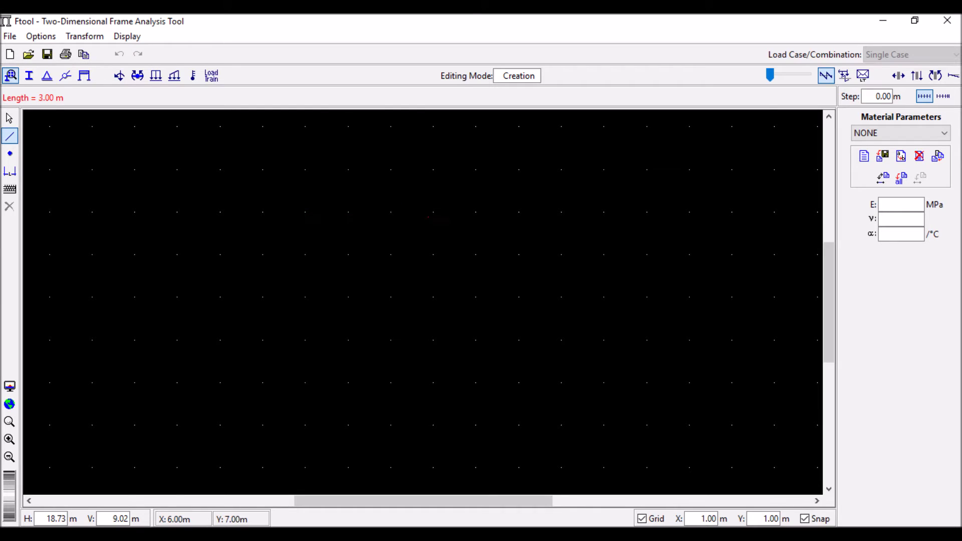
click(519, 211)
drag(452, 233, 443, 214)
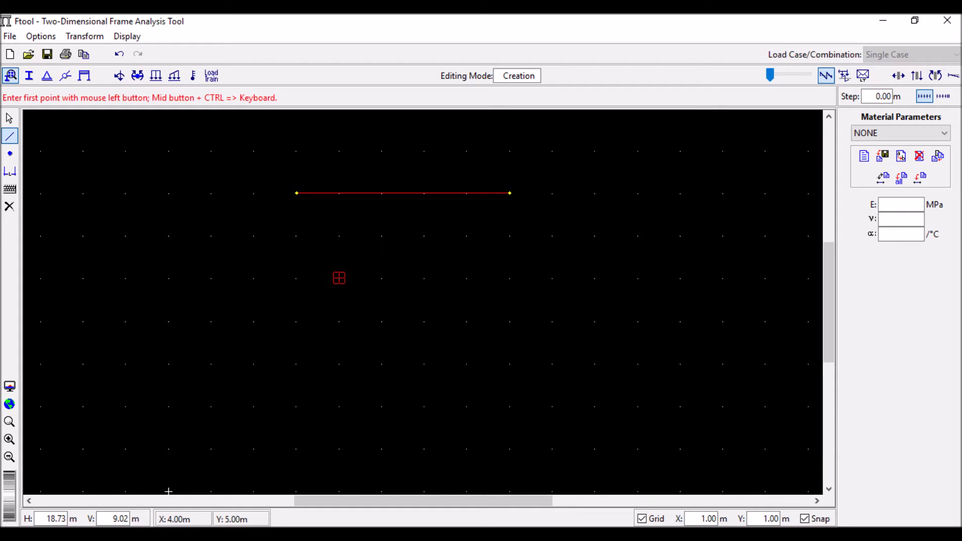
click(296, 277)
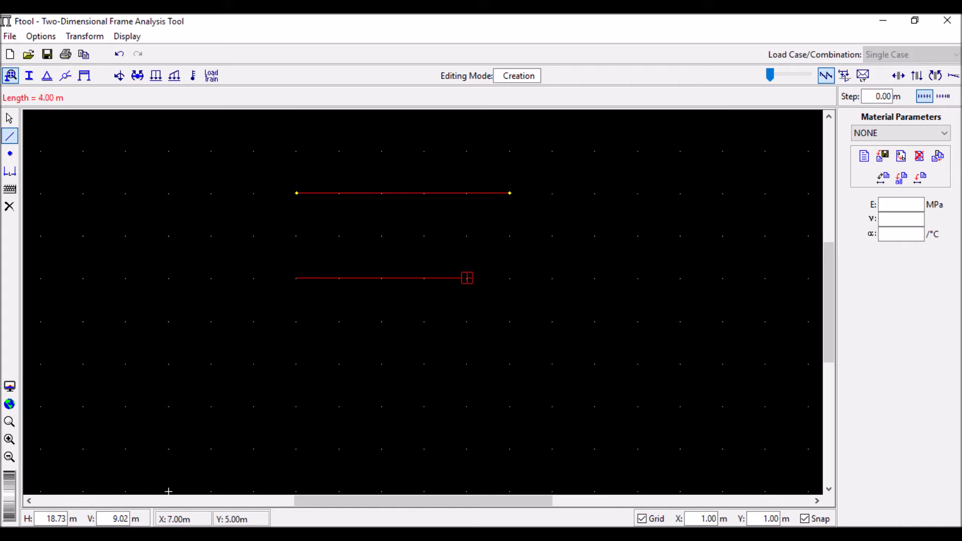
click(510, 278)
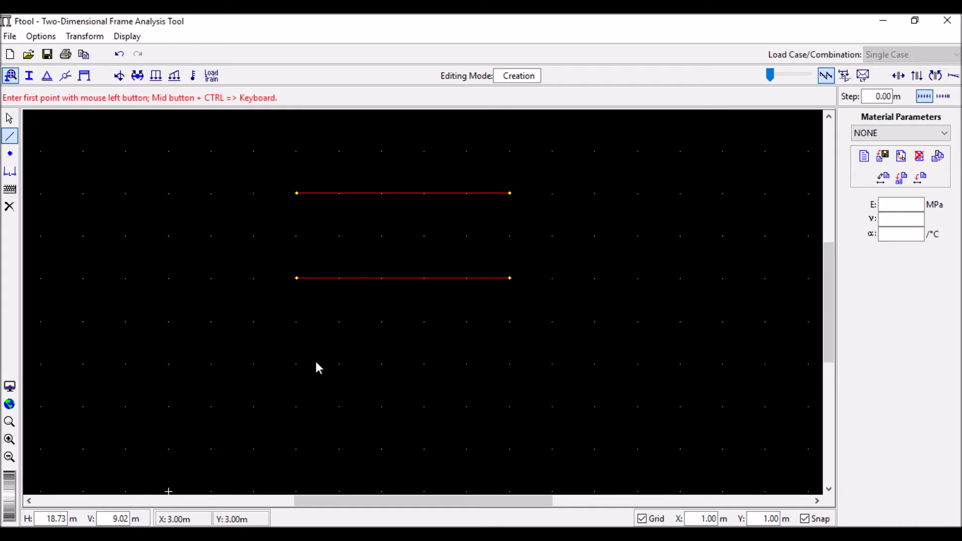
click(297, 363)
click(509, 363)
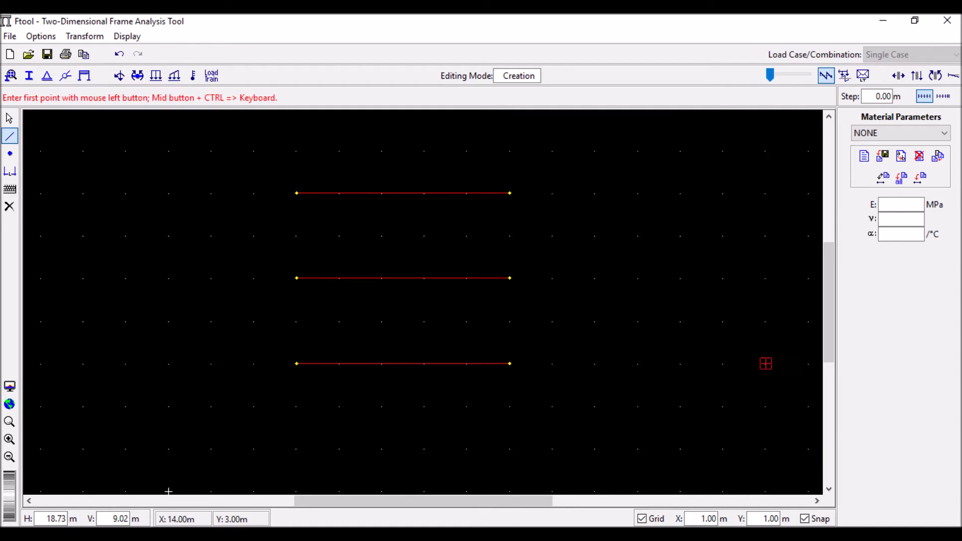
- Turn off grid snapping and hide the grid
click(804, 519)
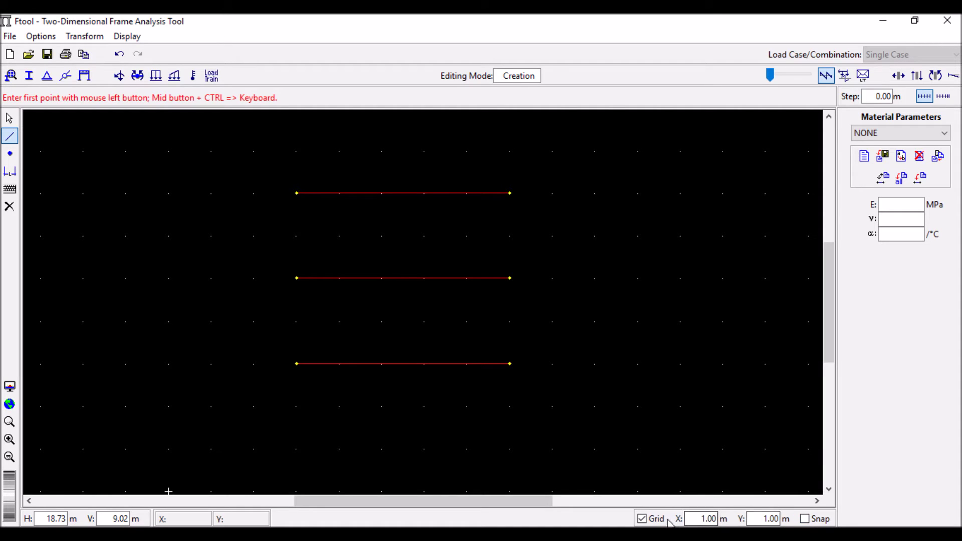
click(642, 519)
scroll(601, 301, down, 2)
scroll(586, 274, up, 1)
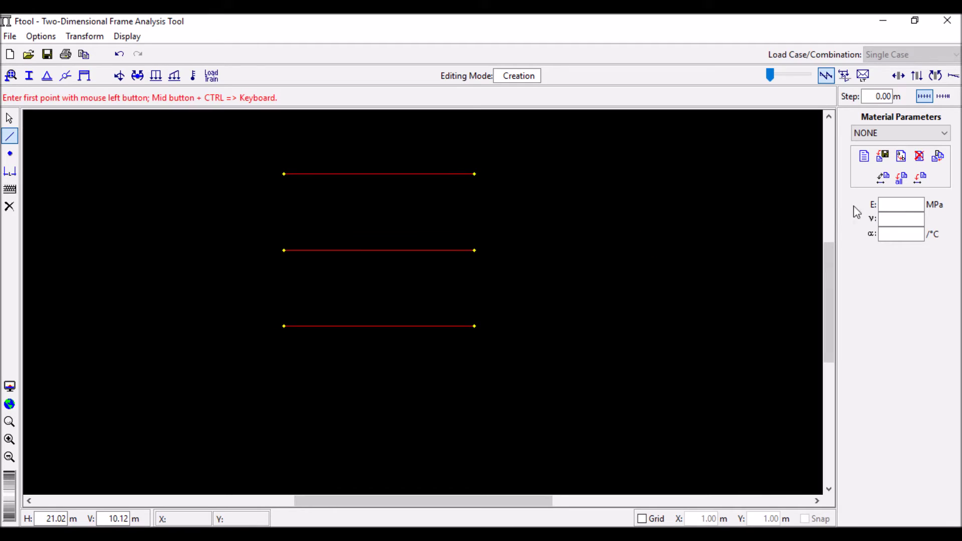
- Create a new material labelled CONCRETO with the Concrete Isotropic type
click(8, 75)
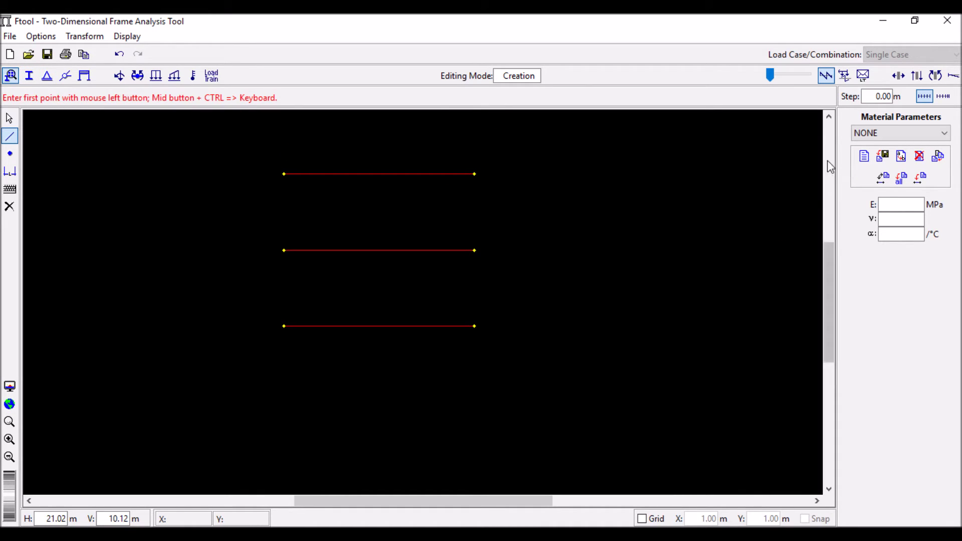
click(862, 158)
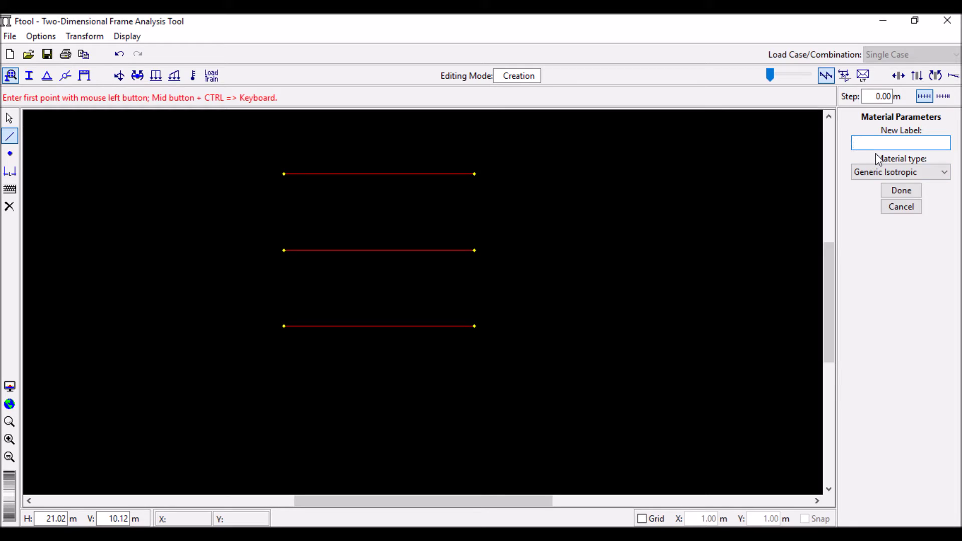
text(CONRET)
key(BackSpace)
text(CREETO)
click(904, 172)
scroll(908, 208, down, 1)
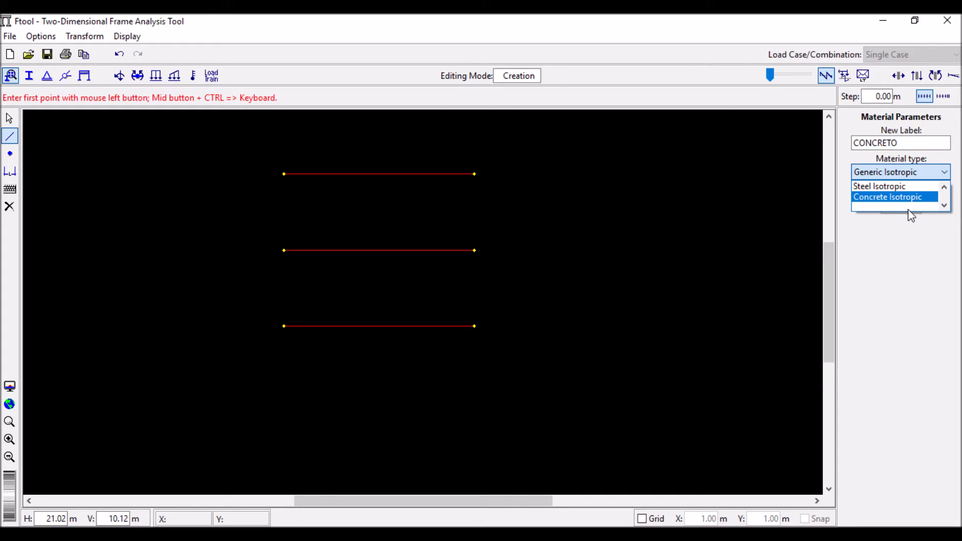
click(908, 205)
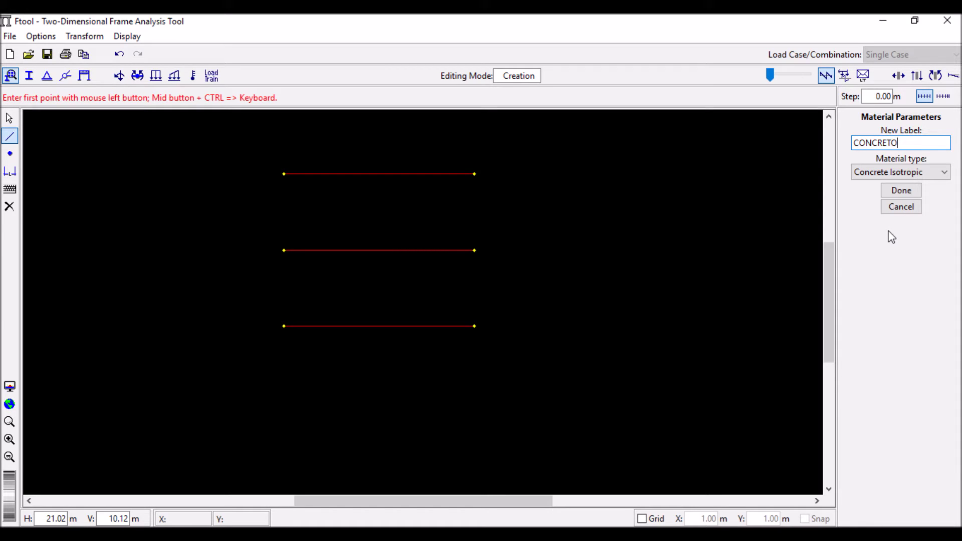
click(896, 194)
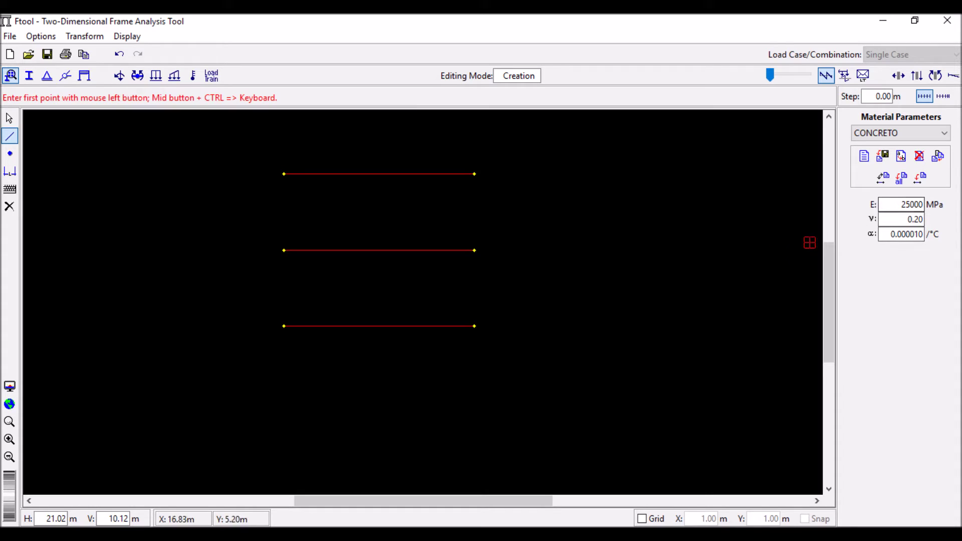
- Select all three members and apply the CONCRETO material to them
click(9, 118)
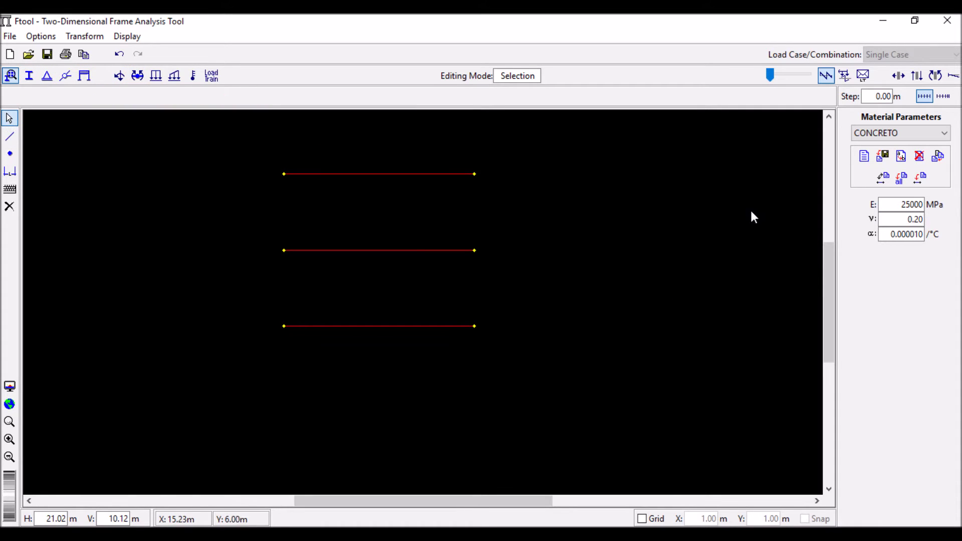
drag(534, 401, 191, 148)
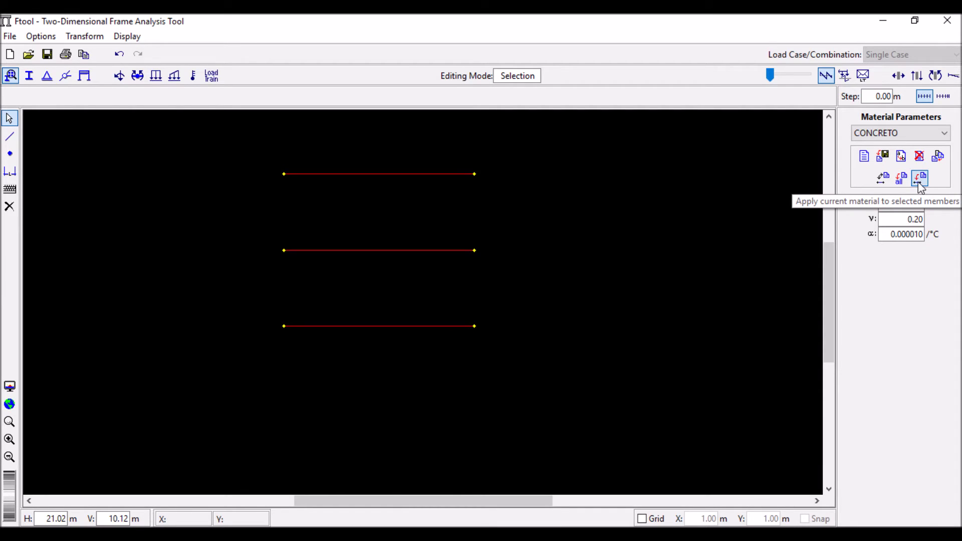
click(920, 179)
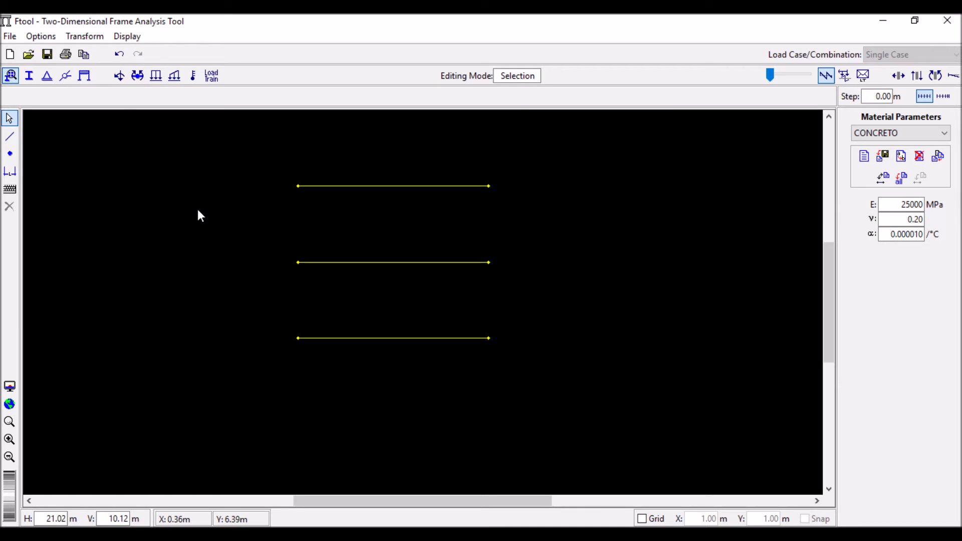
- Create a new section labelled SEÇÃO with the Rectangle type
click(29, 77)
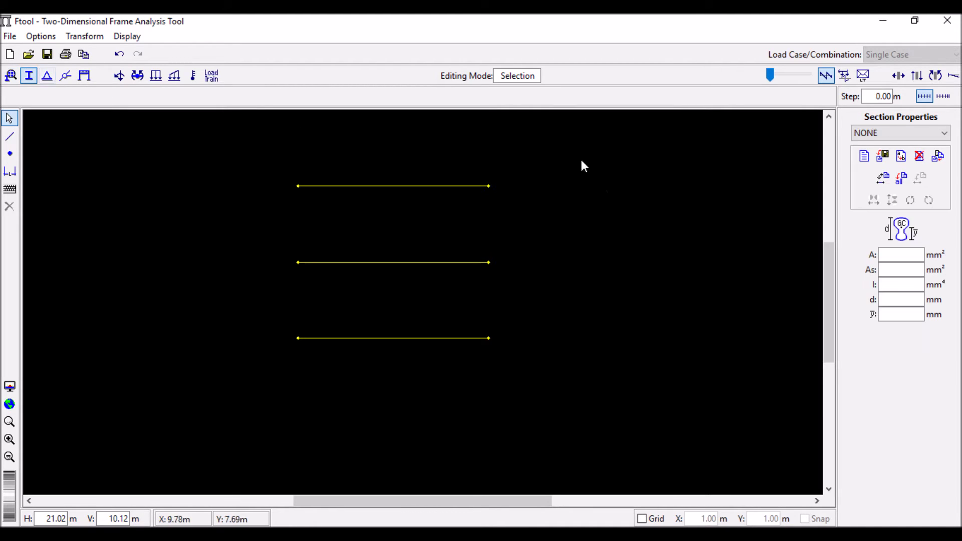
click(861, 157)
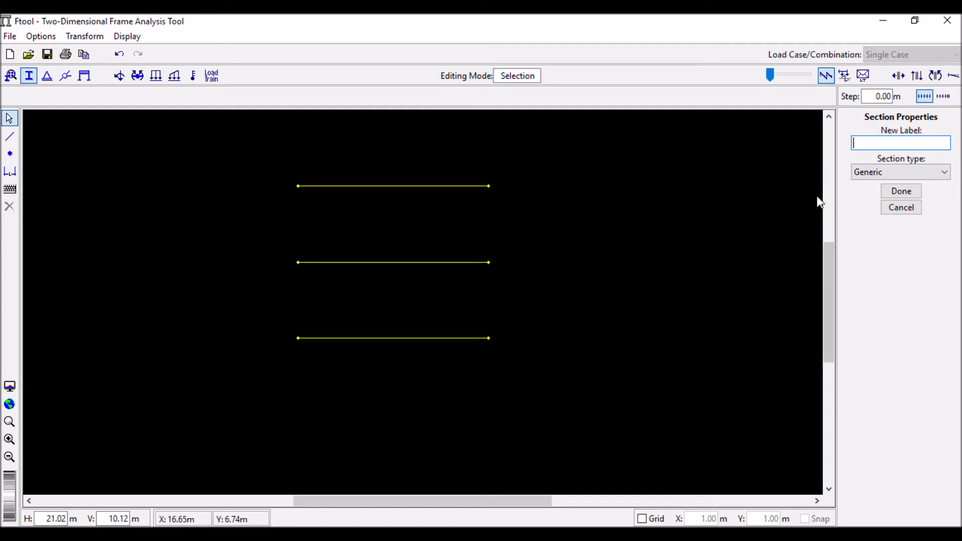
text(SEÇÃO)
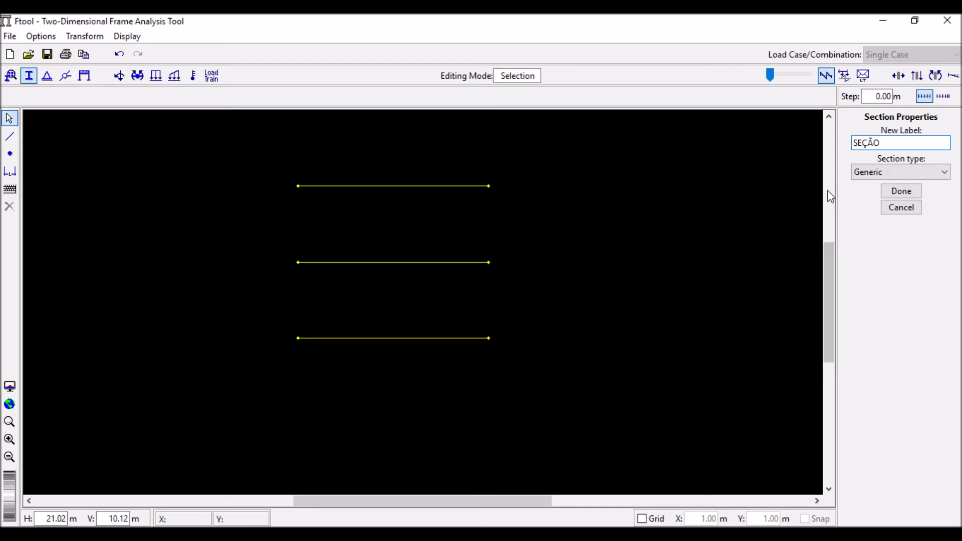
click(895, 176)
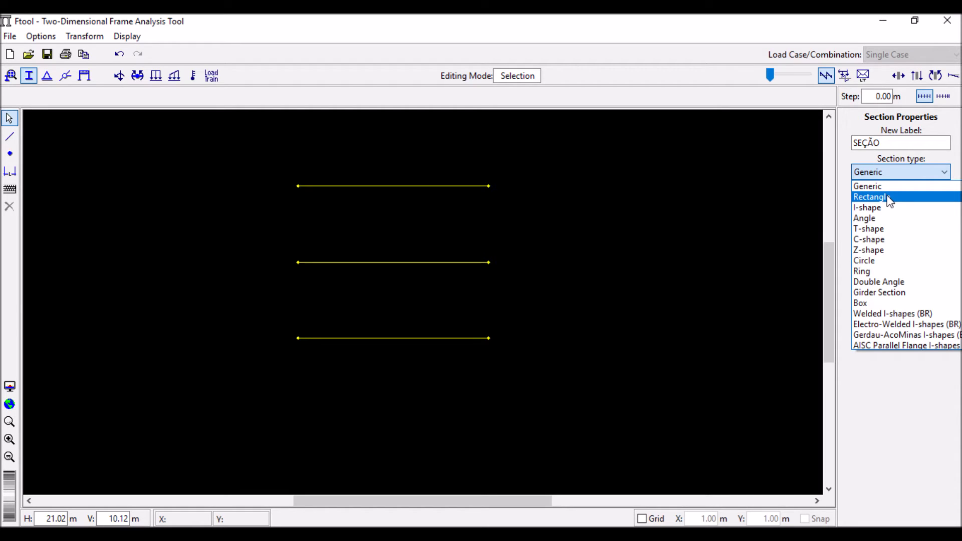
click(889, 200)
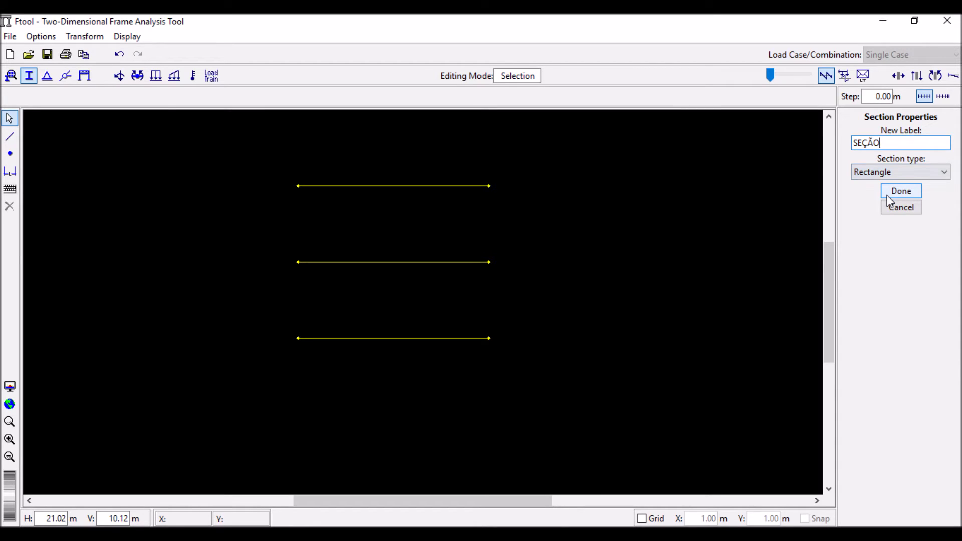
click(895, 192)
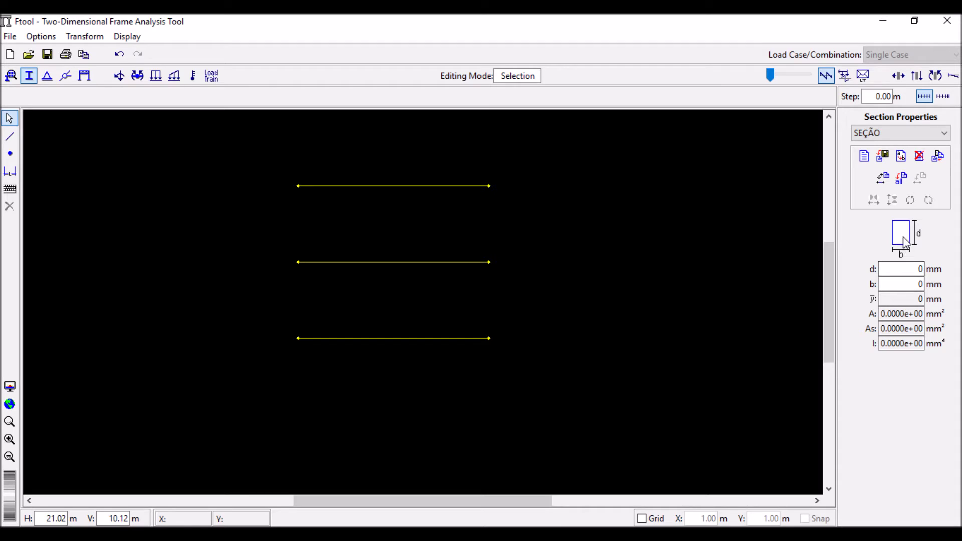
- Set the section to d 140 mm and b 500 mm, and apply it to all three members
click(914, 269)
text(140)
key(Tab)
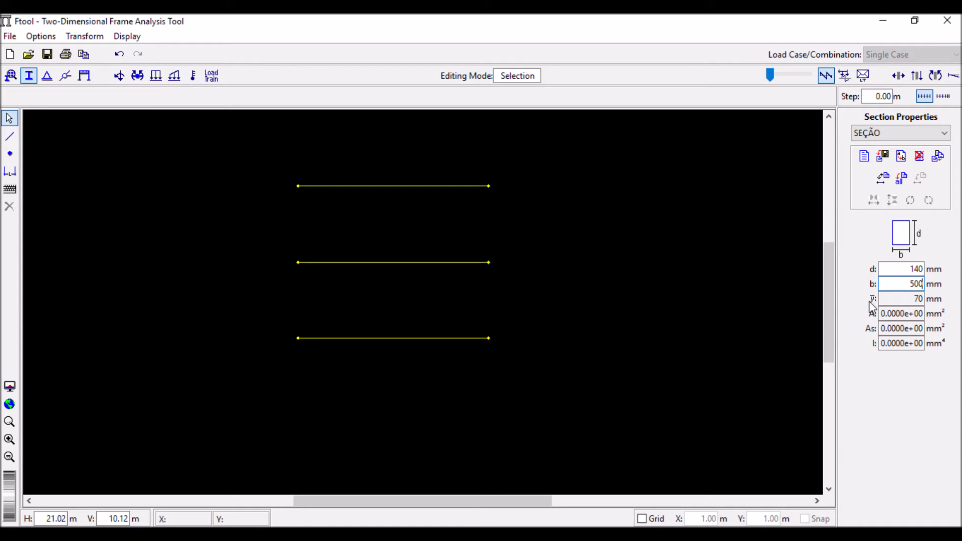
drag(577, 380, 218, 142)
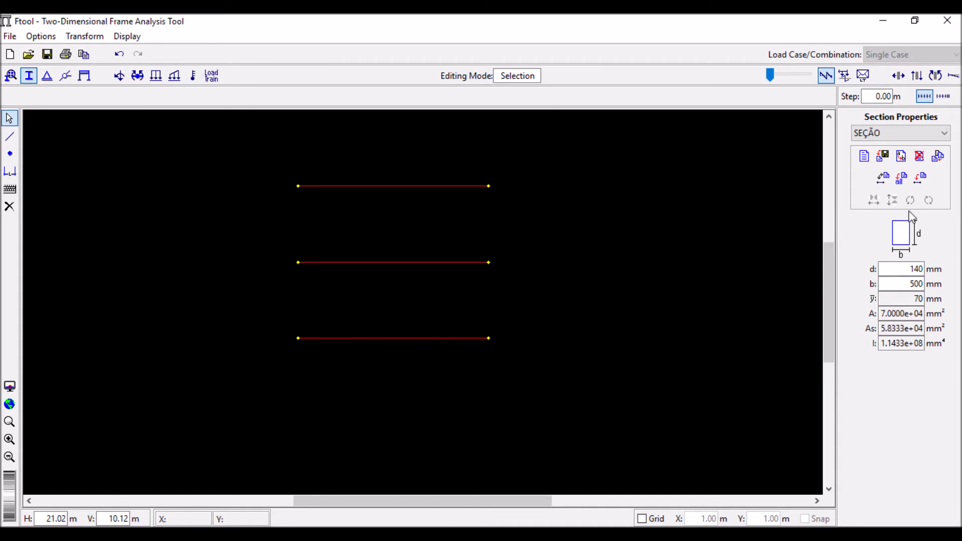
click(919, 178)
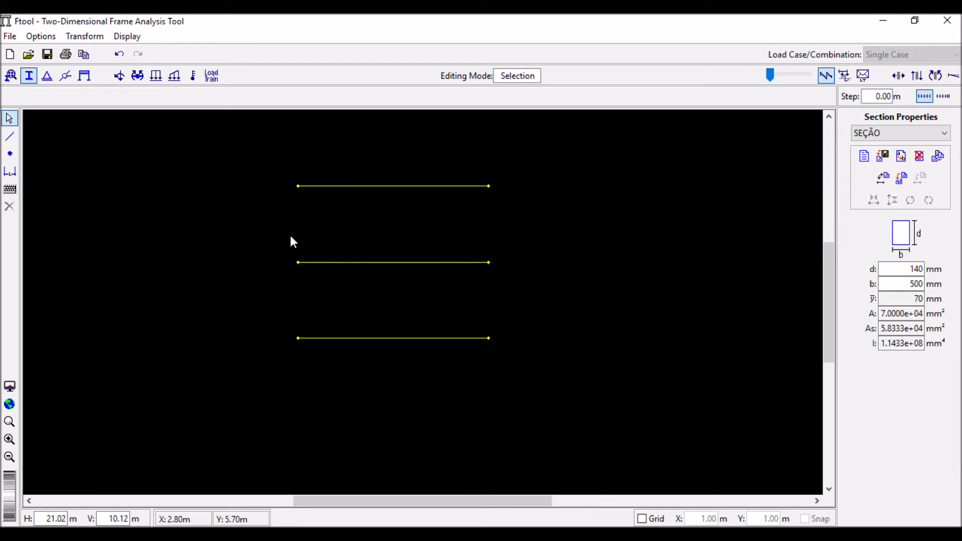
- Add a support at the left end of the top member with X and Y displacements fixed and rotation free
click(47, 76)
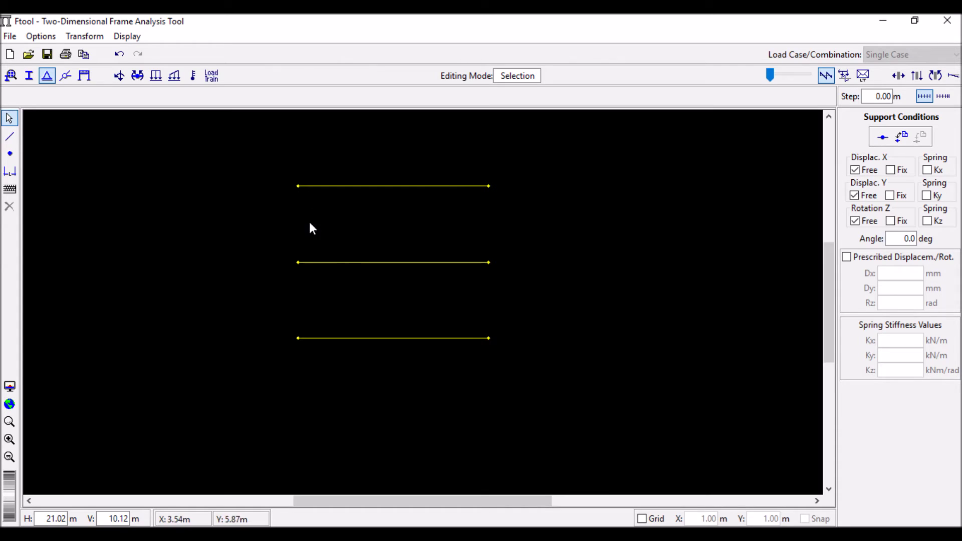
click(298, 190)
click(890, 170)
click(890, 196)
click(920, 136)
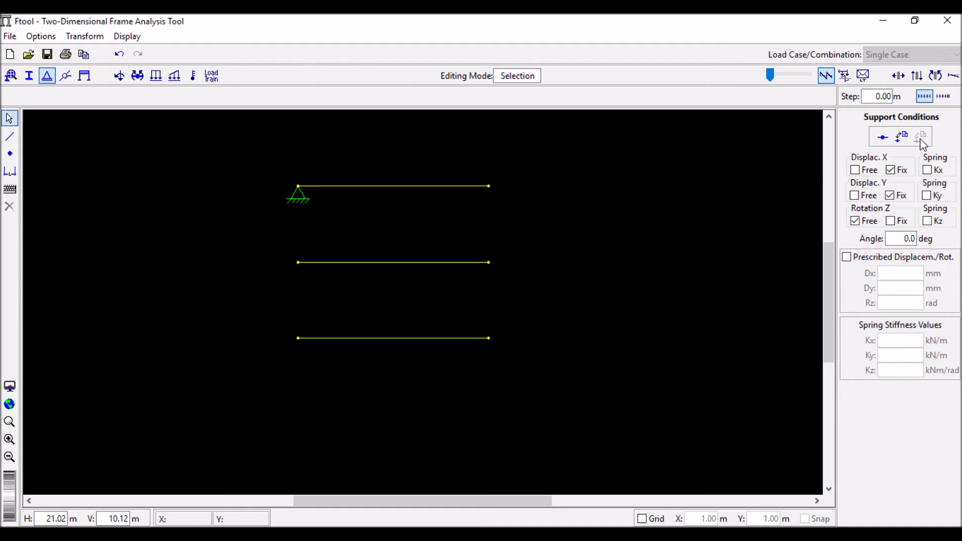
- Add a support at the right end of the top member with X displacement fixed, Y displacement free and rotation free
drag(536, 249, 547, 272)
scroll(538, 255, up, 2)
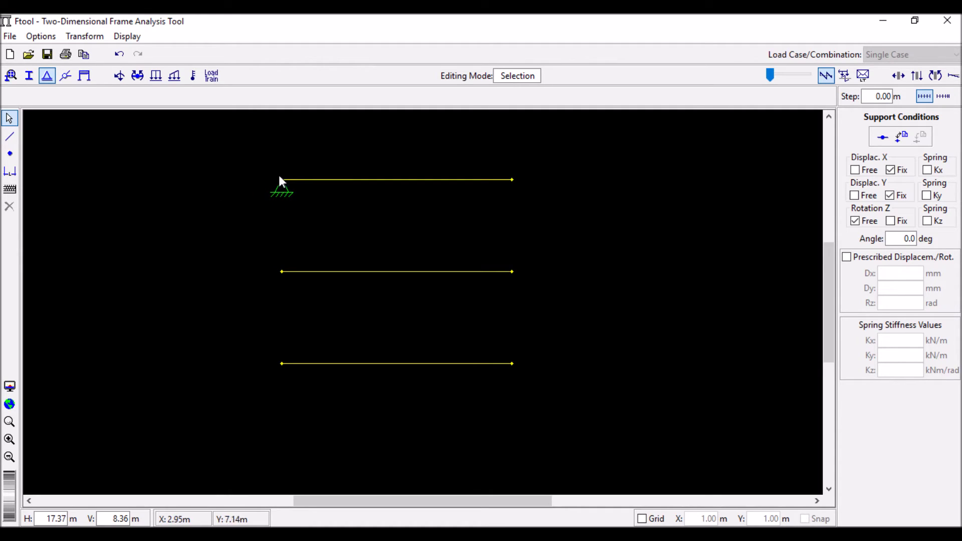
scroll(307, 230, down, 2)
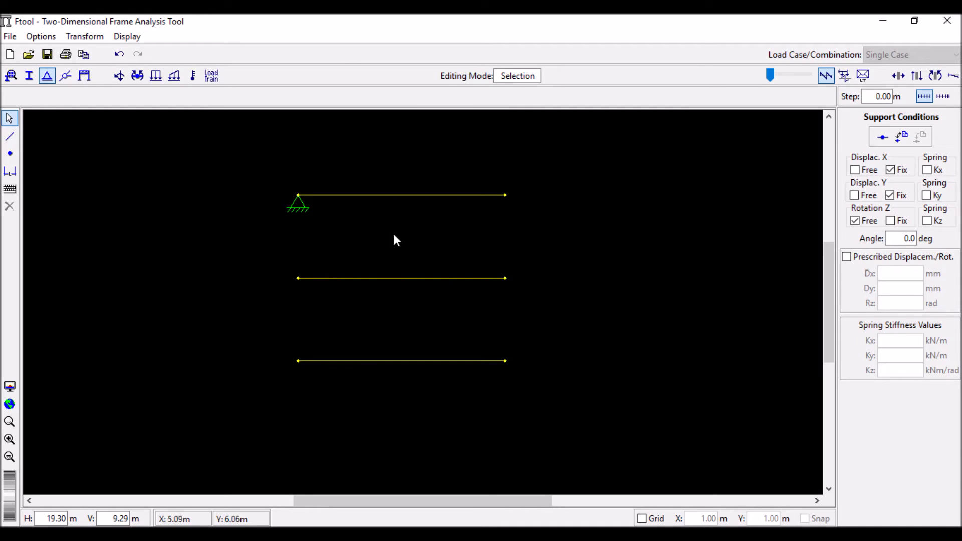
click(505, 196)
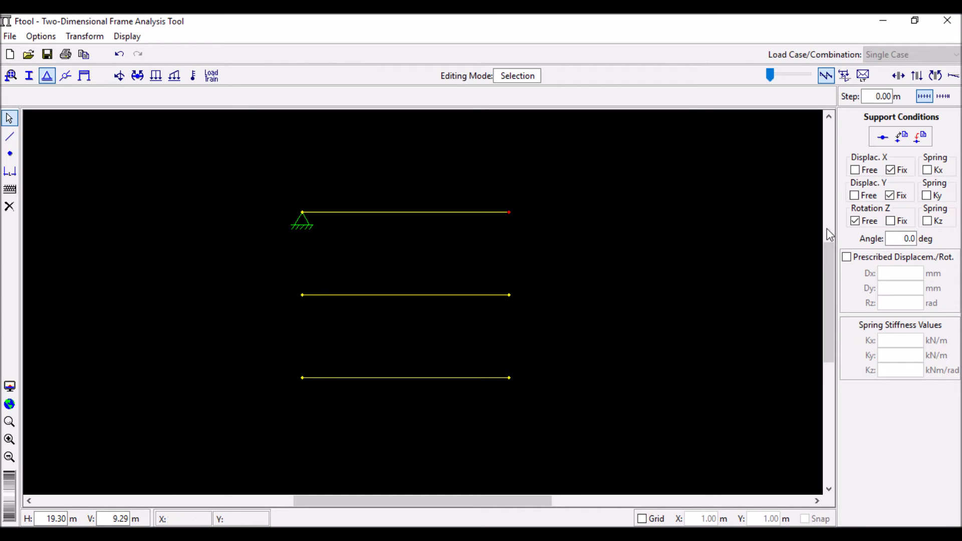
click(854, 196)
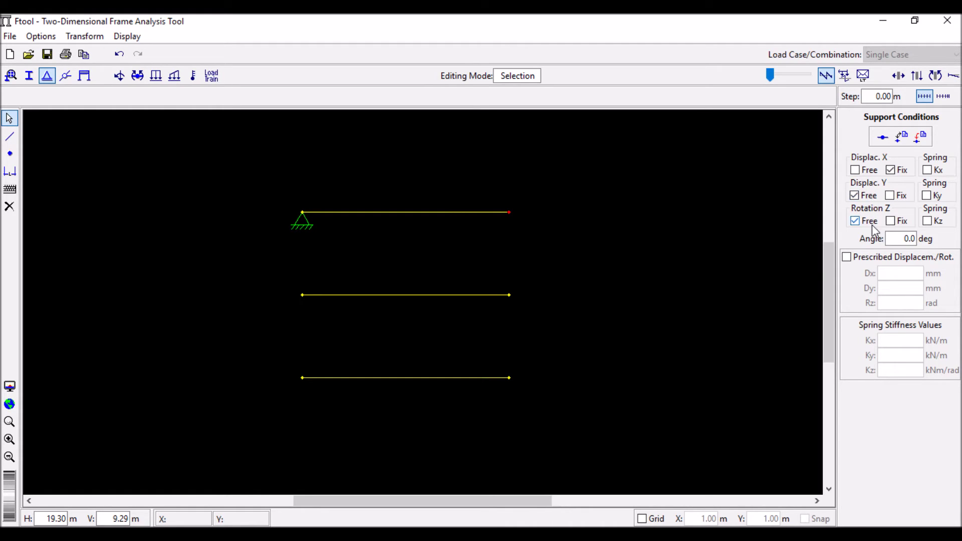
click(919, 136)
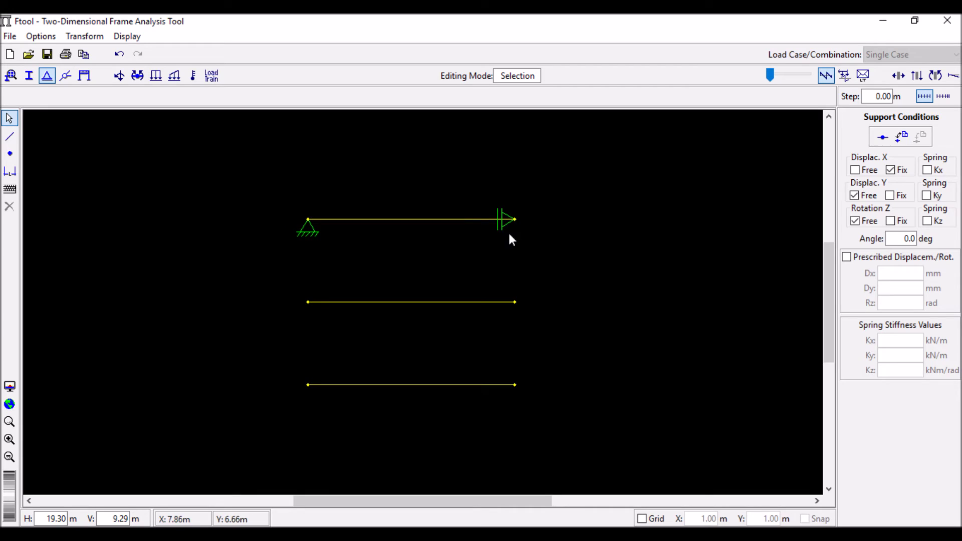
scroll(508, 217, up, 3)
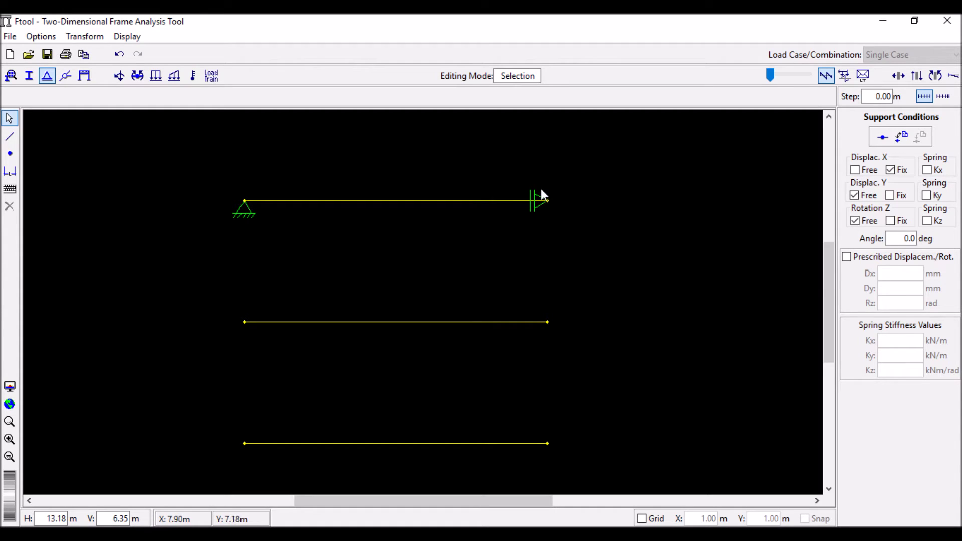
- Change the support at the top member's right end to X displacement free, Y displacement fixed and rotation free
click(854, 171)
click(889, 195)
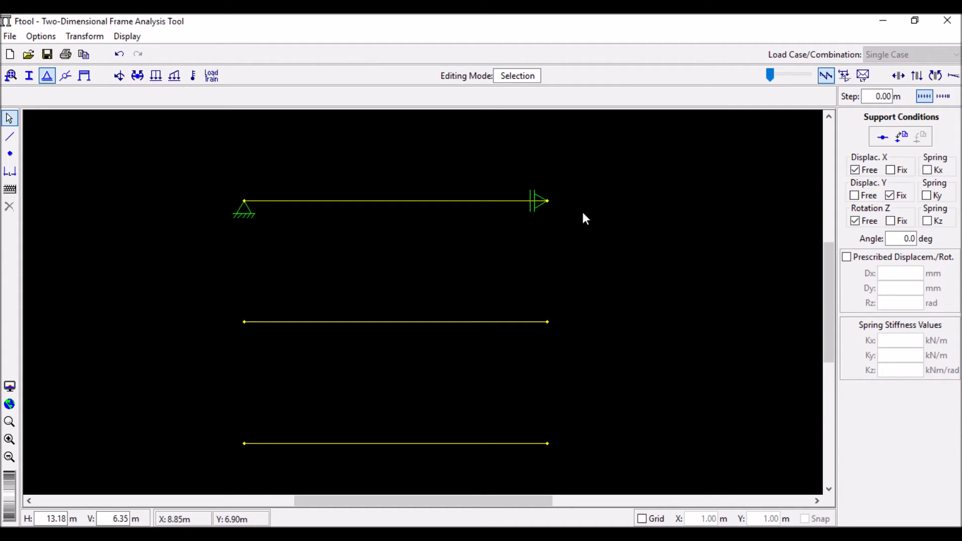
click(900, 137)
scroll(551, 221, down, 3)
drag(550, 221, 553, 248)
scroll(543, 260, up, 2)
scroll(545, 261, up, 1)
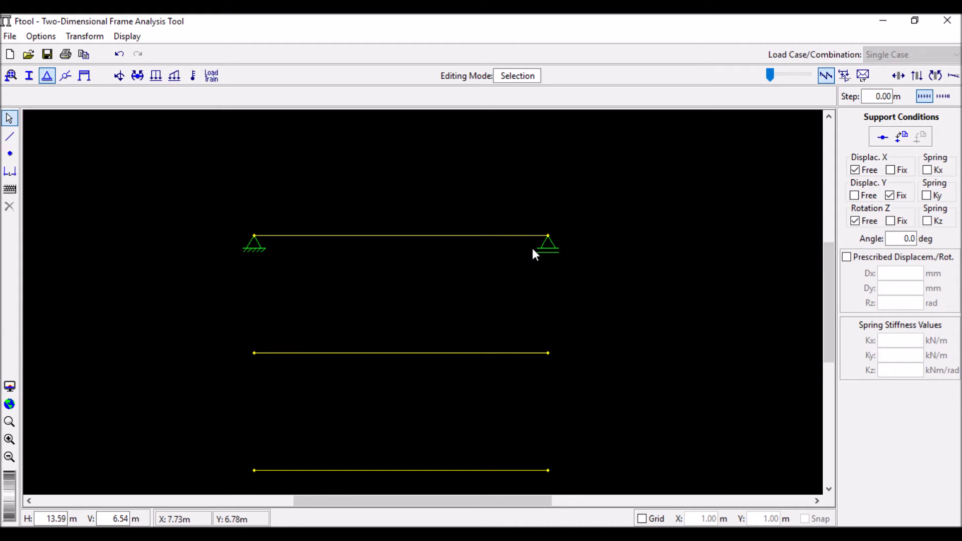
scroll(540, 253, down, 1)
drag(541, 258, 537, 216)
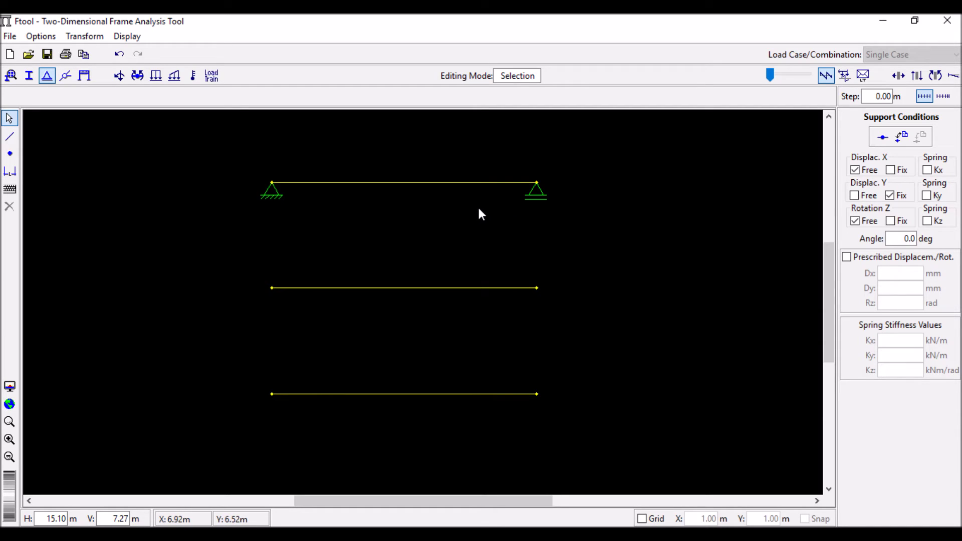
- Add a support at the middle member's left end with X and Y displacements fixed and a rotational spring Kz of 10000 kNm/rad
drag(494, 249, 495, 224)
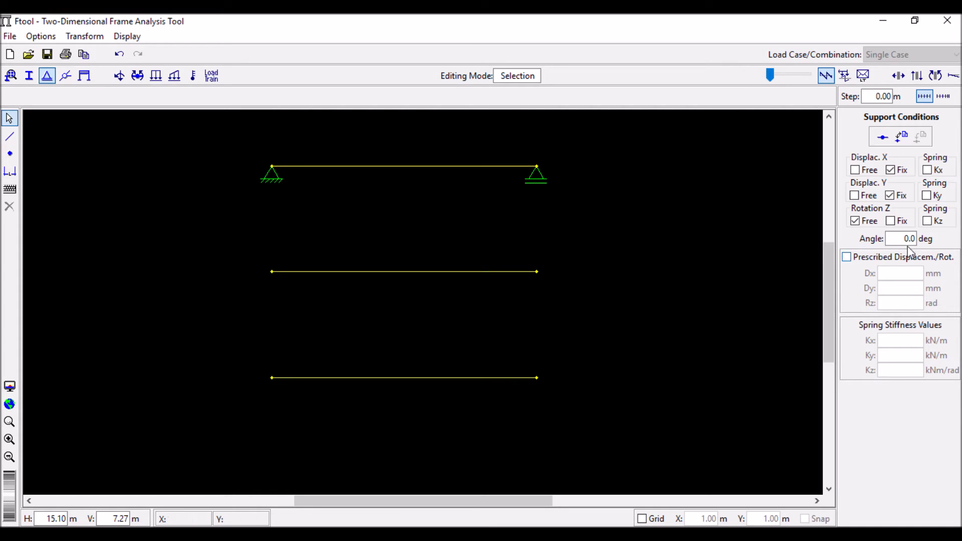
click(931, 222)
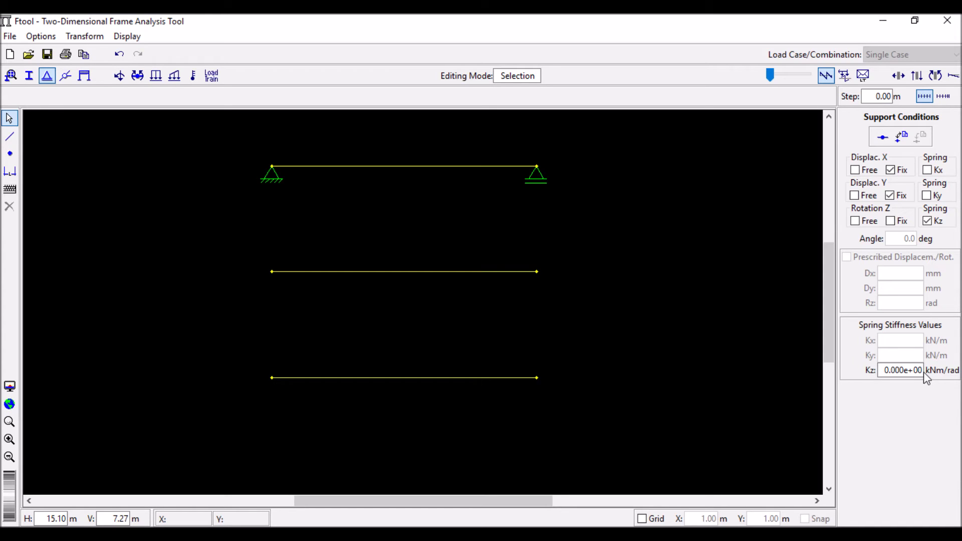
click(883, 371)
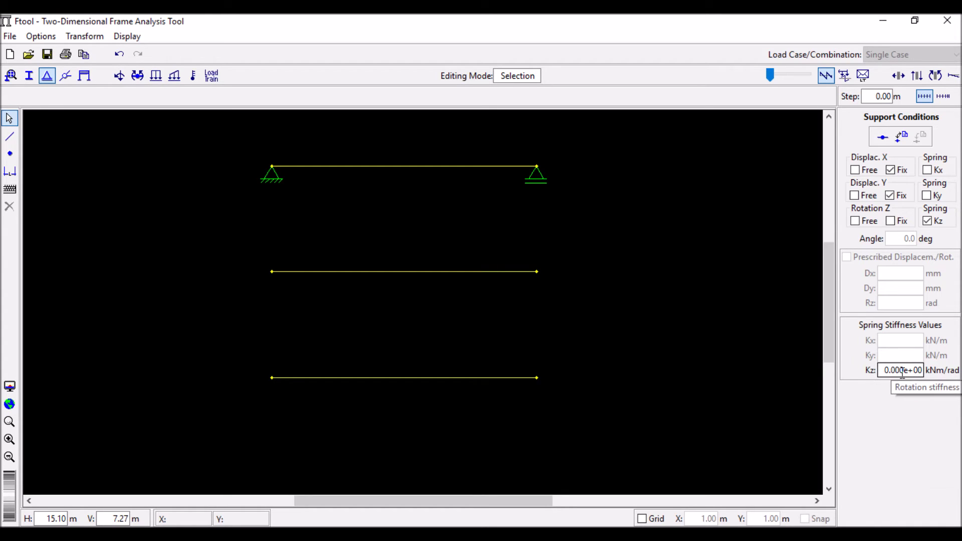
drag(884, 371, 955, 371)
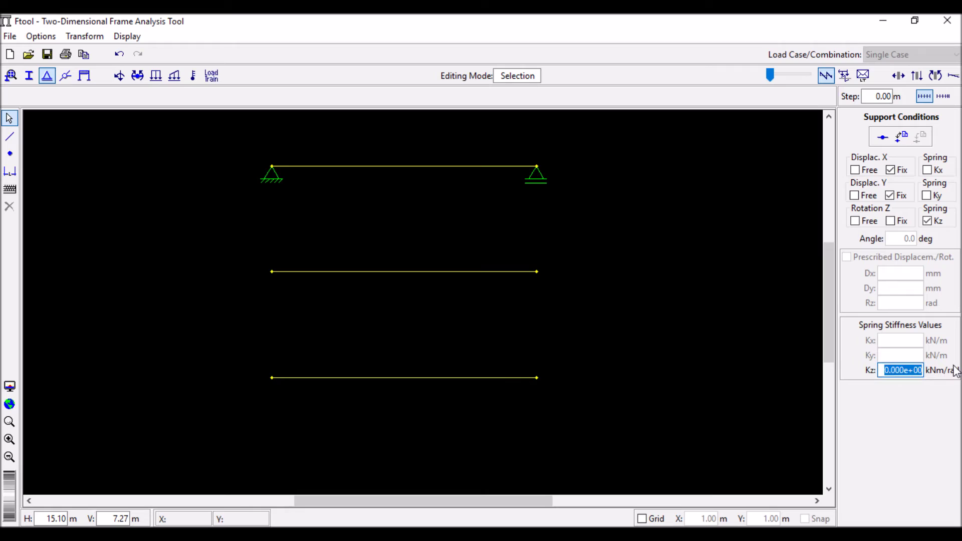
text(1)
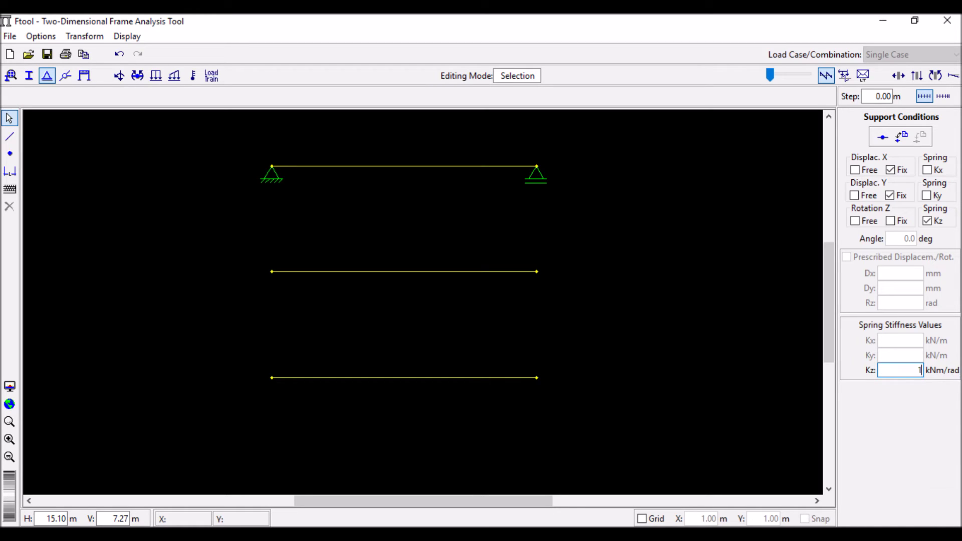
text(0000)
click(272, 272)
click(920, 137)
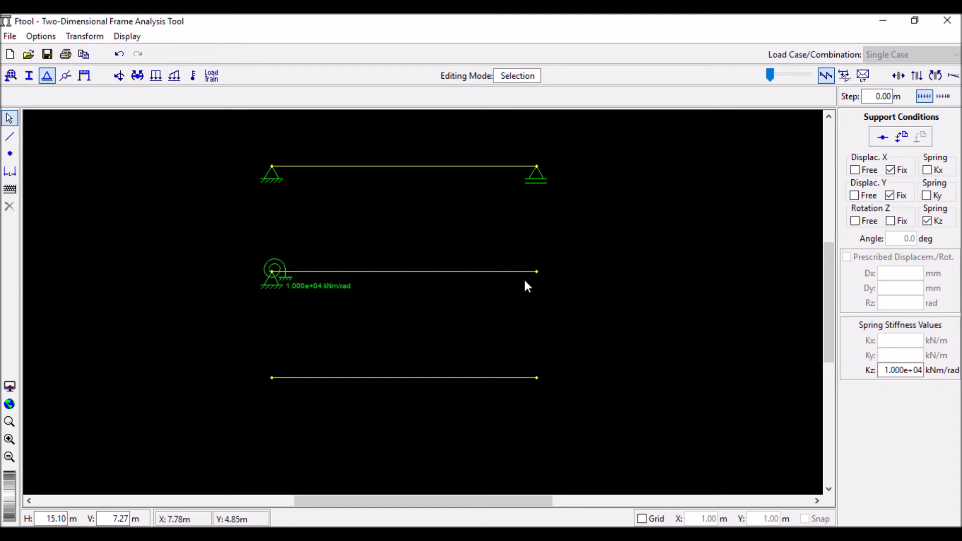
- Apply the same fixed-displacement, rotational-spring support to the right end of the middle member
click(537, 271)
click(919, 136)
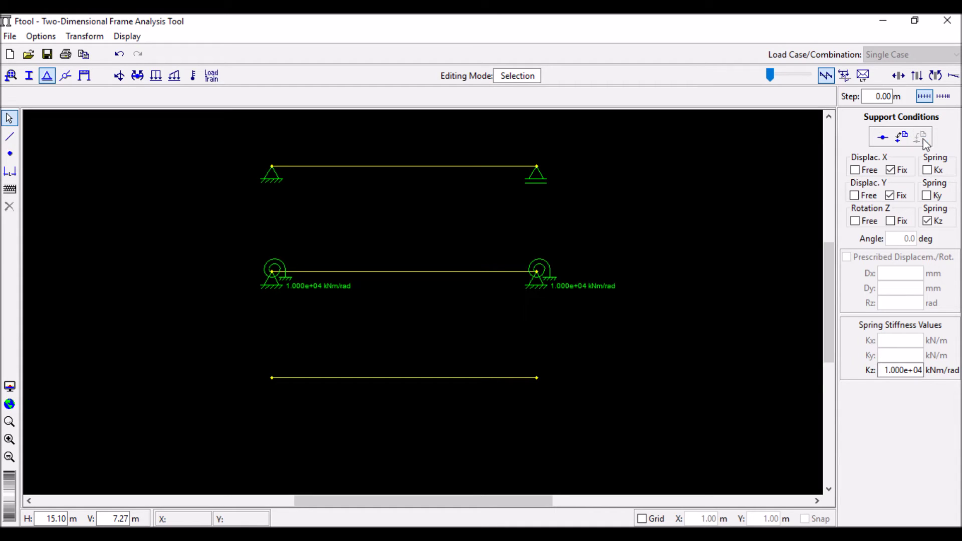
scroll(383, 305, up, 3)
scroll(254, 303, up, 1)
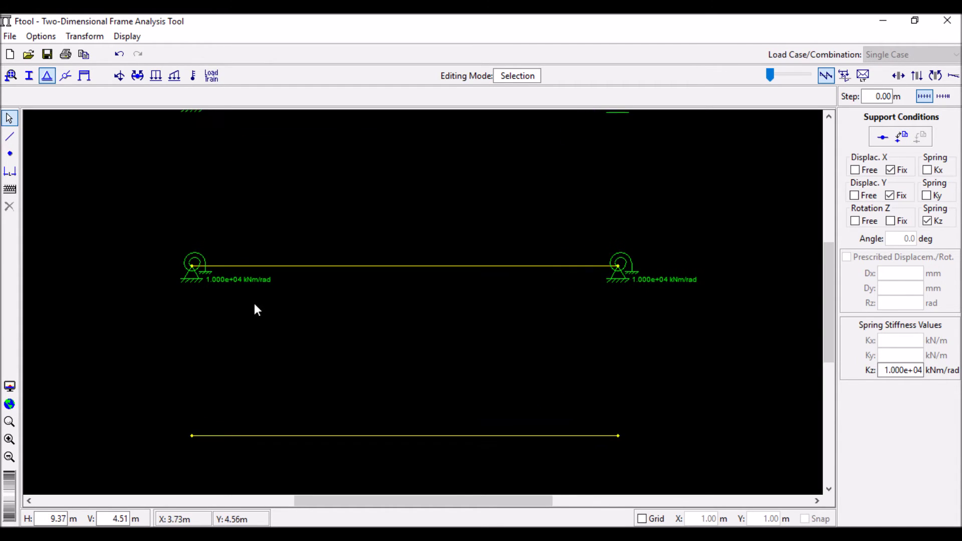
scroll(258, 292, down, 2)
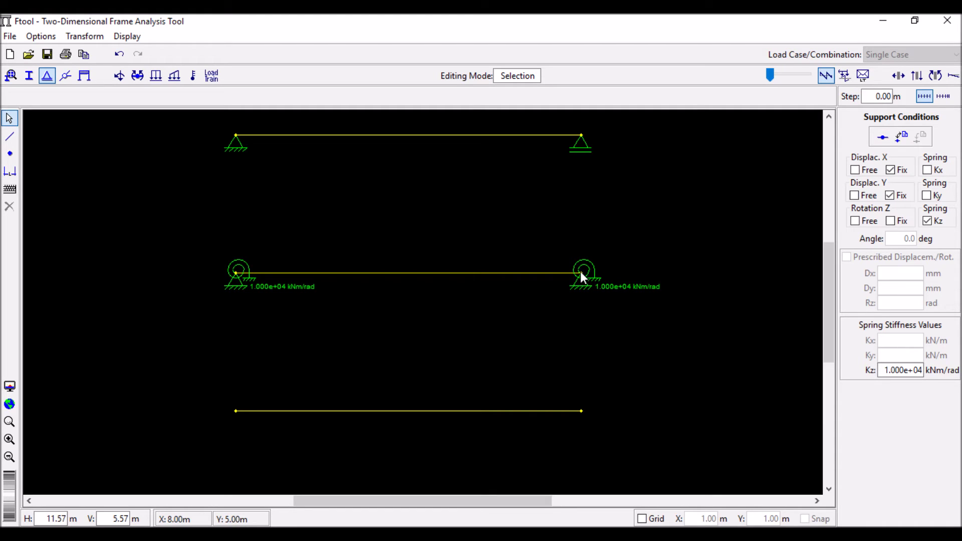
scroll(575, 278, down, 3)
drag(536, 293, 528, 311)
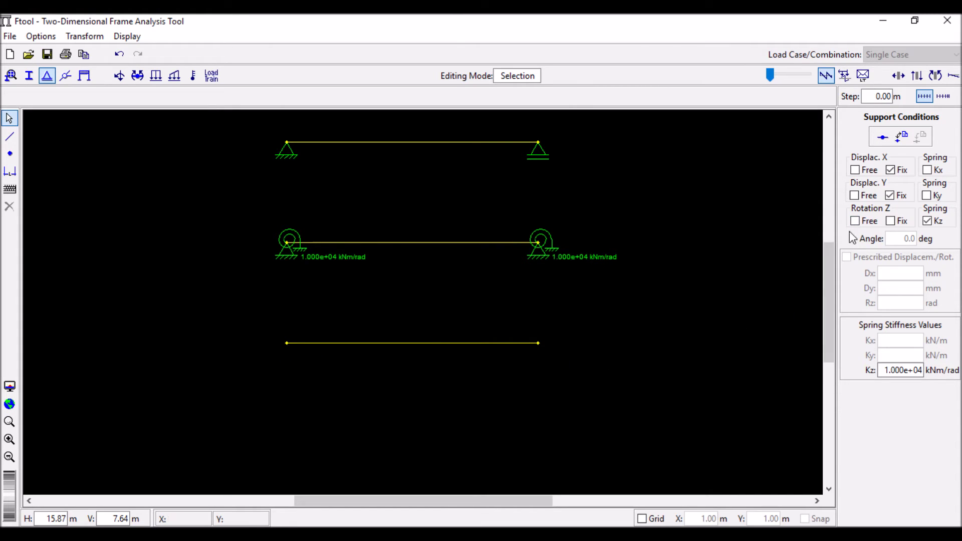
- Add fully fixed supports at both ends of the bottom member, with X and Y displacements and rotation Z fixed
click(890, 221)
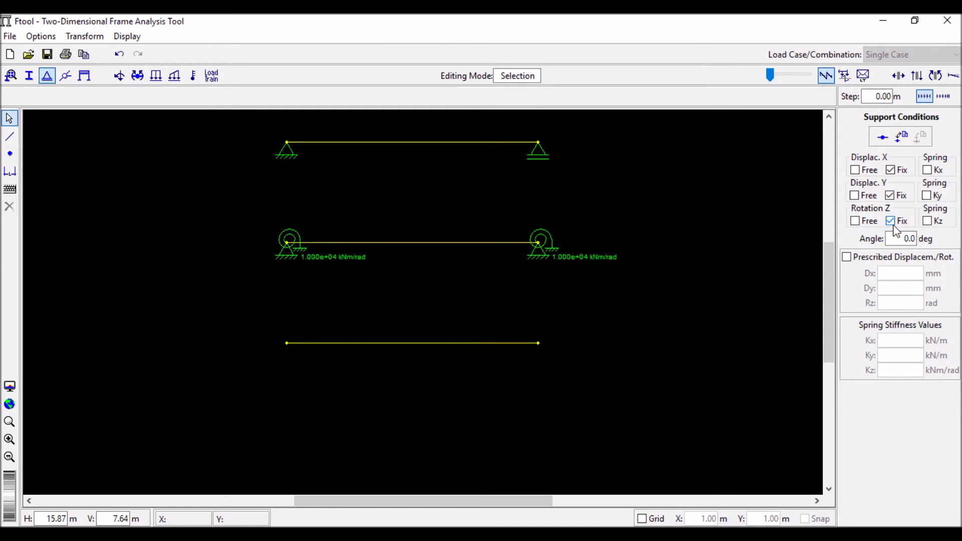
click(286, 344)
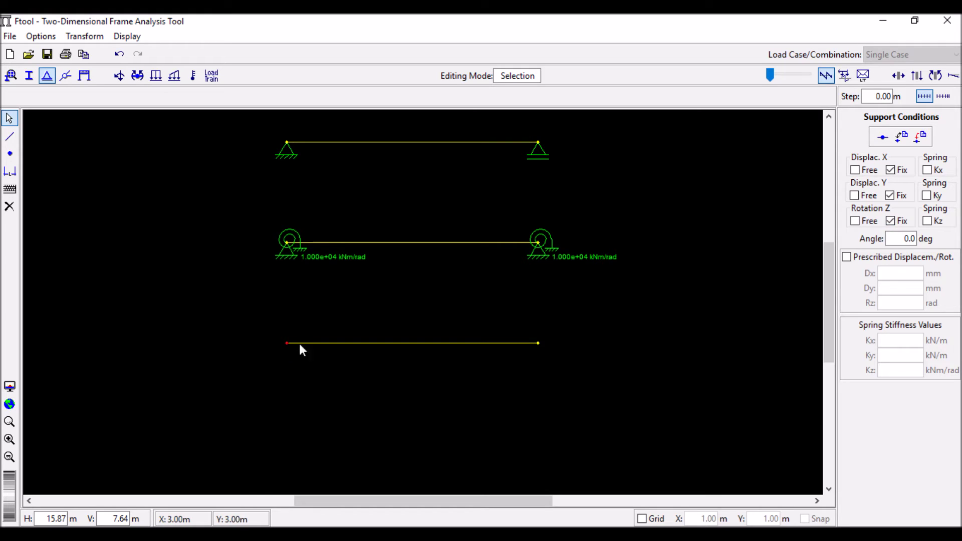
click(917, 141)
click(538, 343)
click(919, 136)
scroll(540, 336, down, 3)
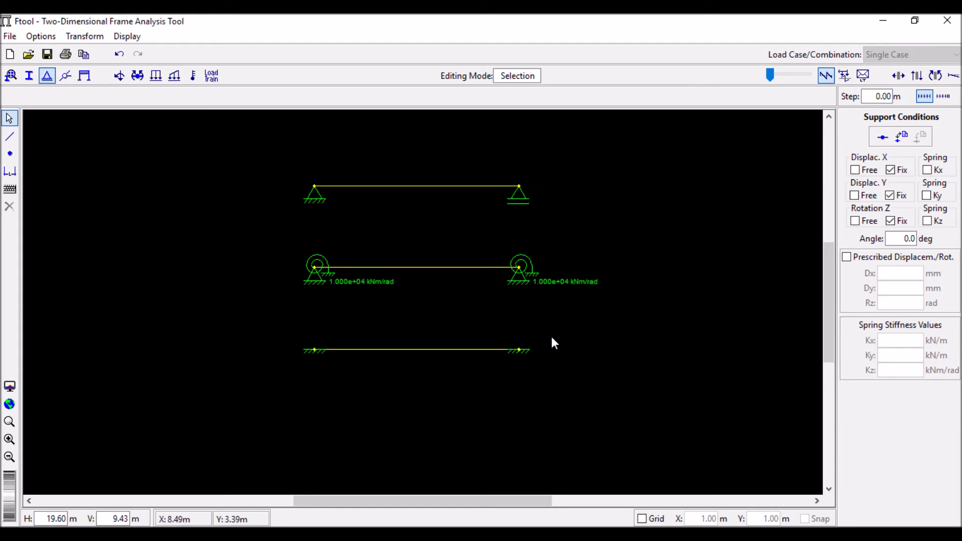
scroll(597, 301, up, 3)
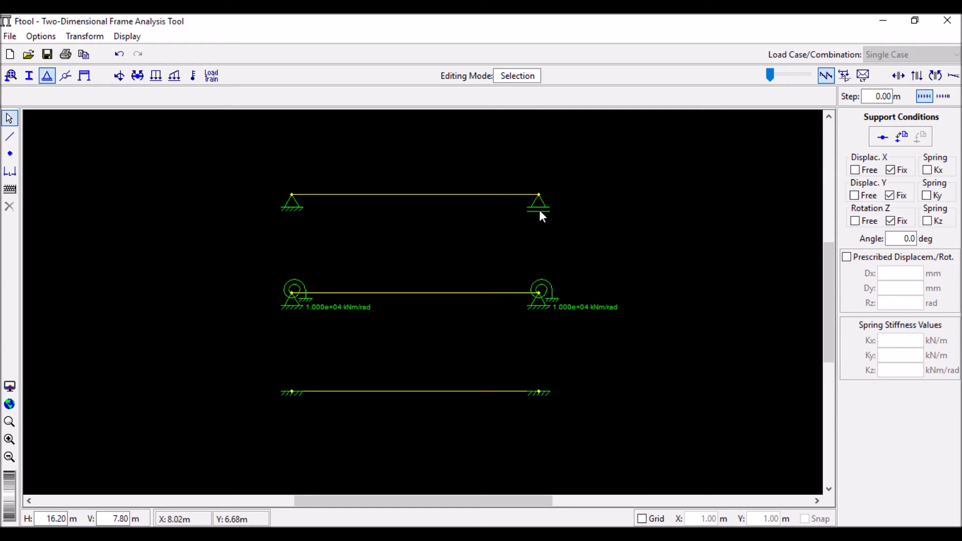
drag(491, 295, 488, 279)
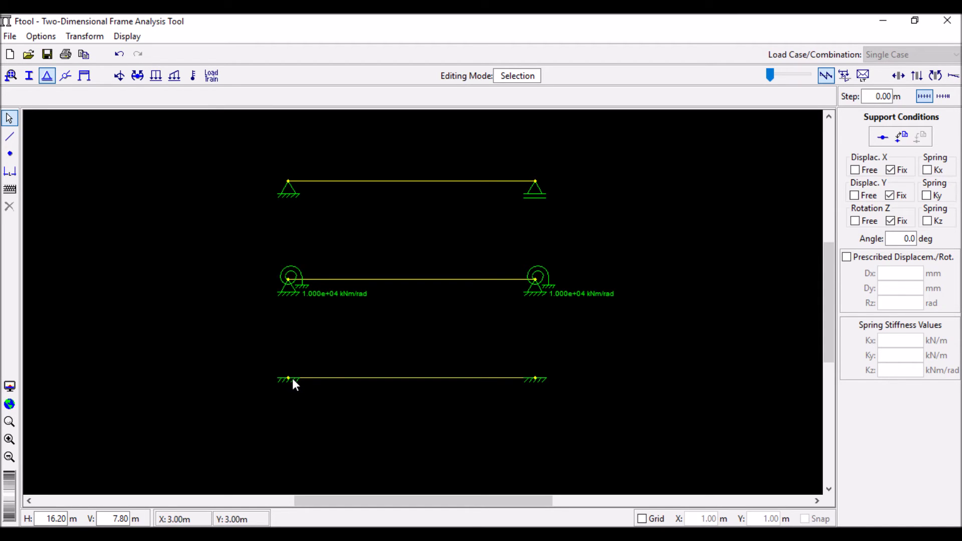
drag(375, 395, 378, 399)
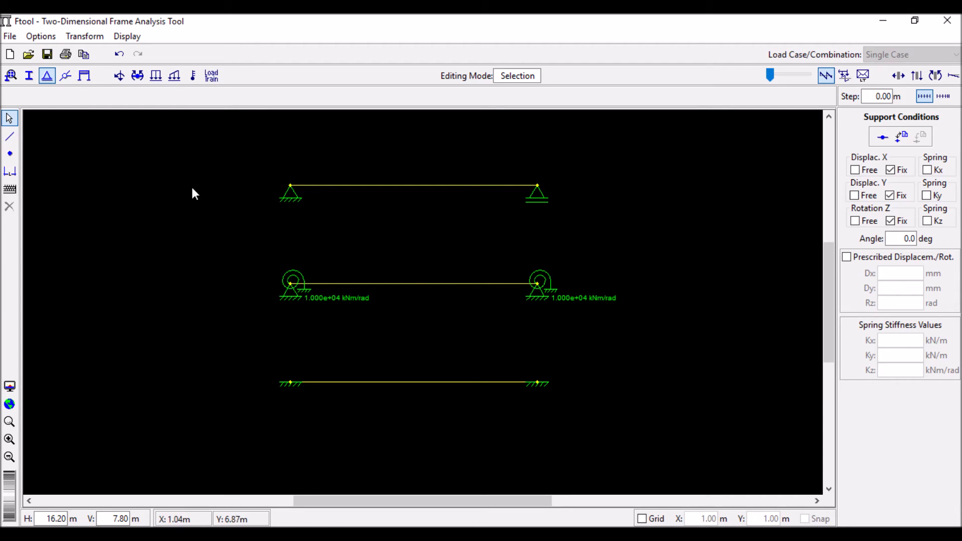
- Create a new uniform loading labelled G1
click(155, 76)
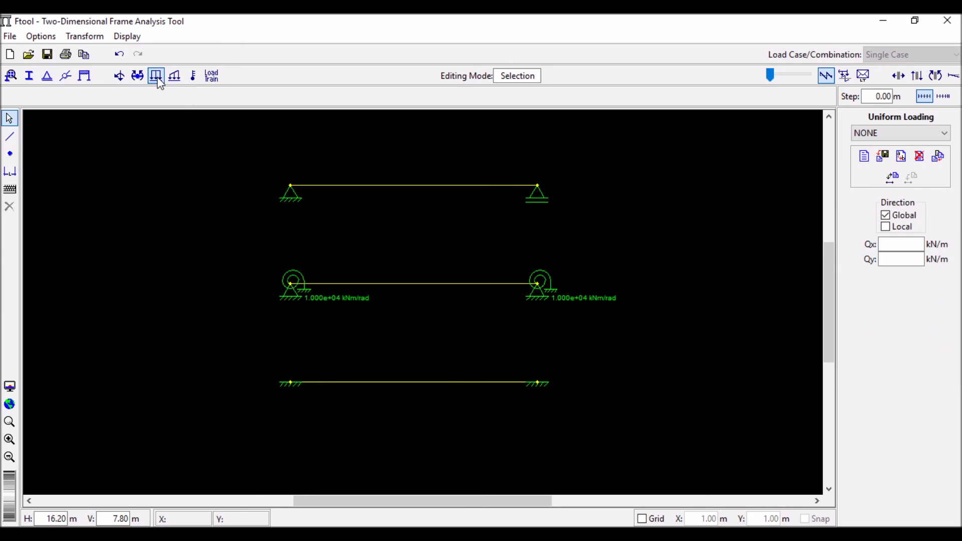
click(864, 156)
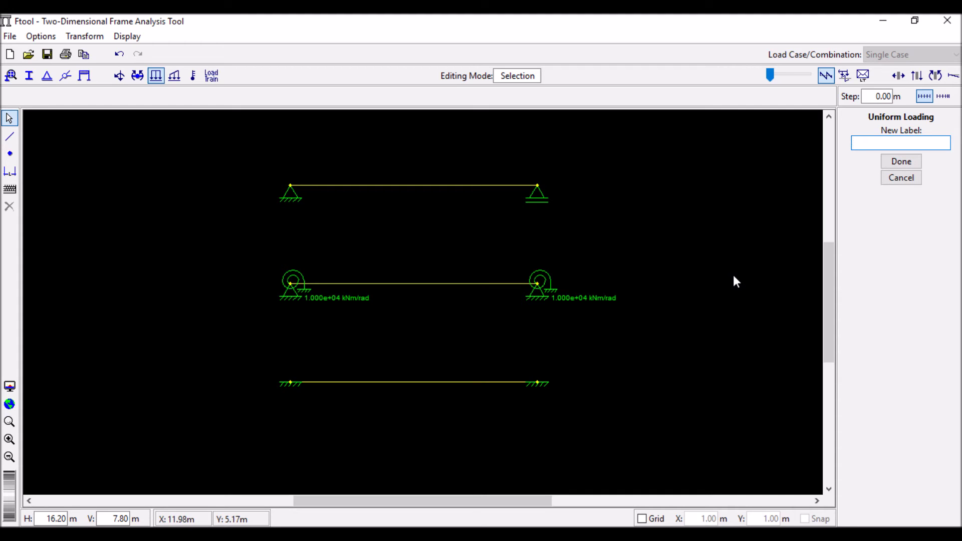
text(G1)
click(907, 160)
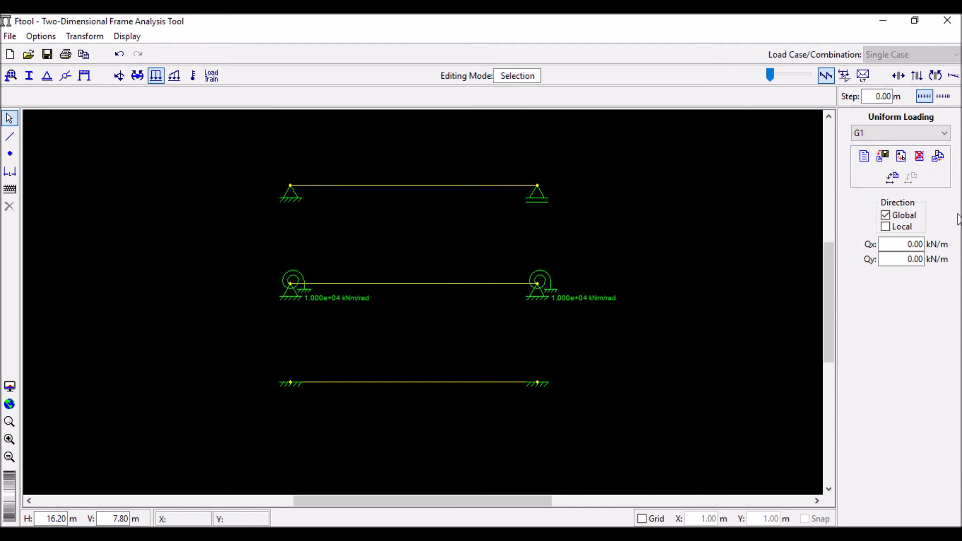
- Set Qy of loading G1 to 8 kN/m and apply it to all three members
drag(907, 258, 953, 263)
text(8)
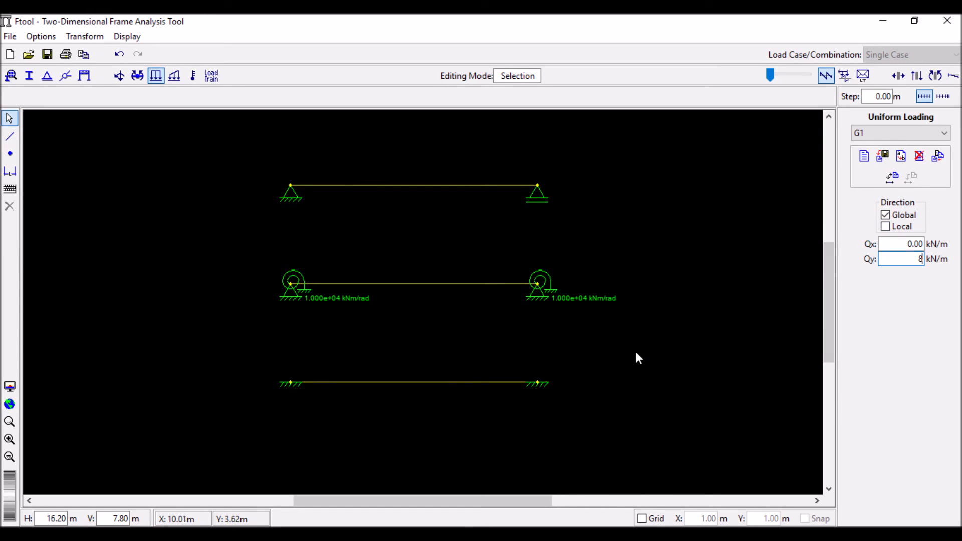
drag(635, 351, 628, 341)
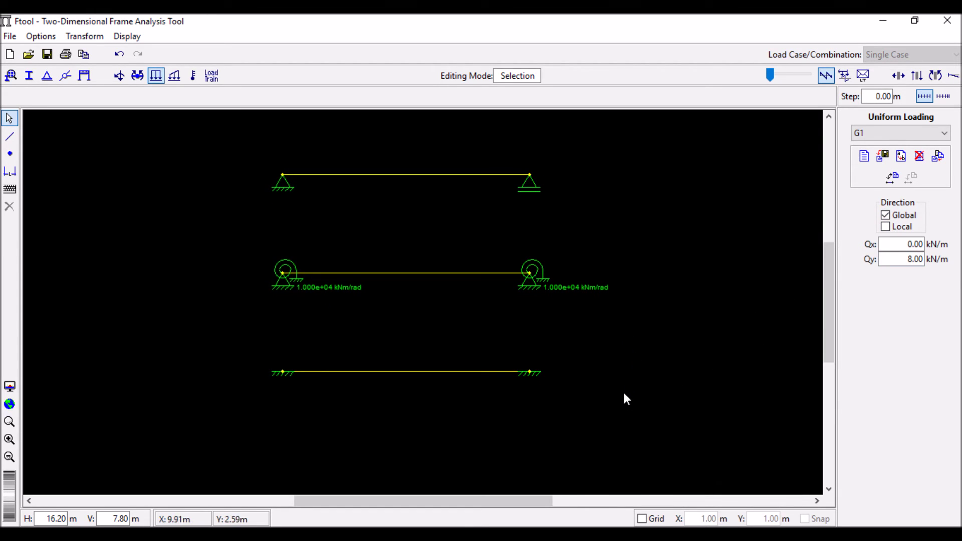
drag(659, 428, 205, 154)
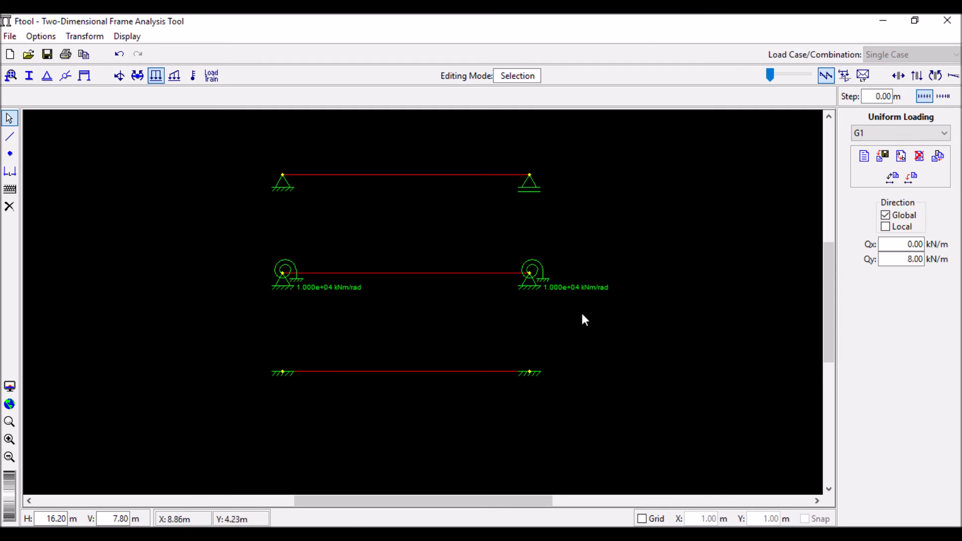
click(910, 183)
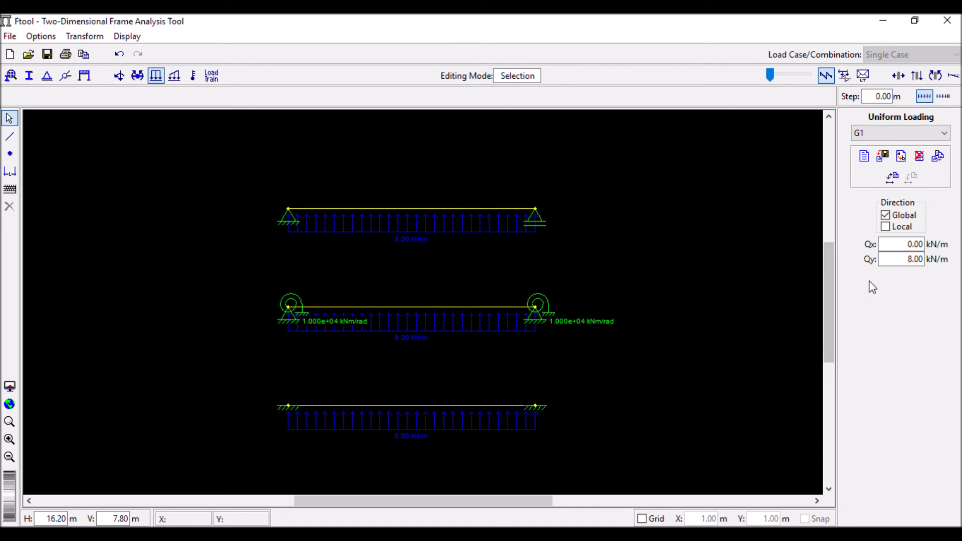
- Change Qy of loading G1 to -8 kN/m so it acts downward on the members
click(905, 259)
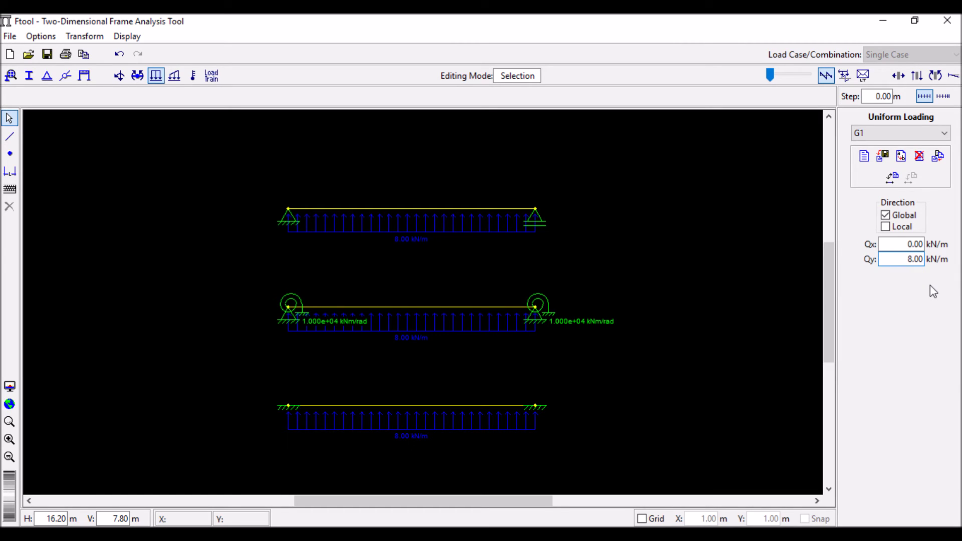
text(-)
key(Return)
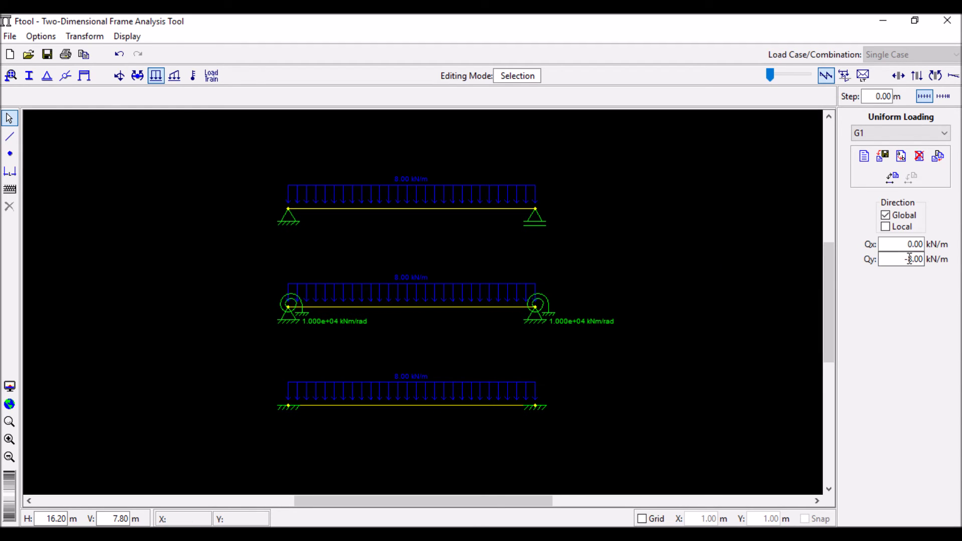
drag(558, 269, 555, 251)
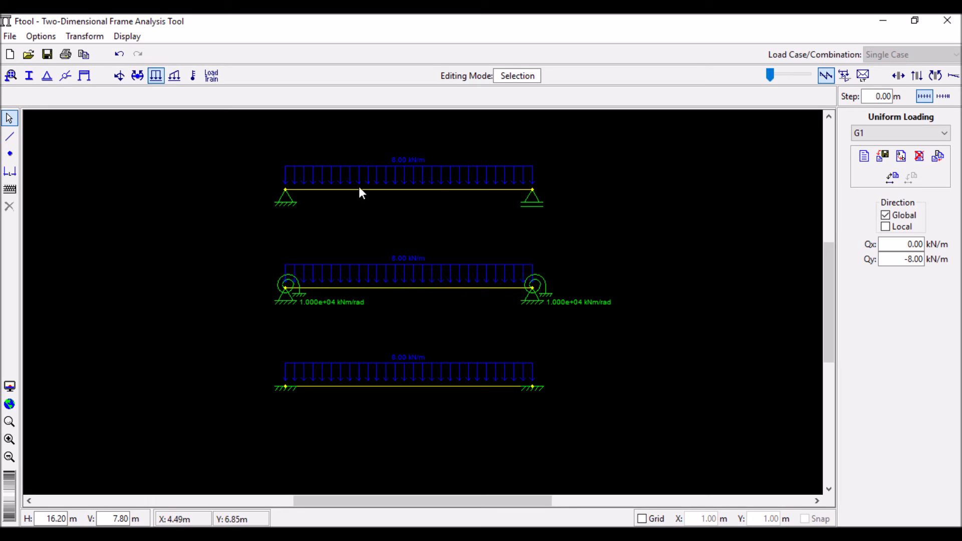
- Save the model as "ESTUDO DE LIGAÇÕES ENTRE VIGAS E PILARES" in the Arquivos FTOOL - VÍDEOS folder
drag(431, 396, 447, 415)
drag(541, 395, 551, 374)
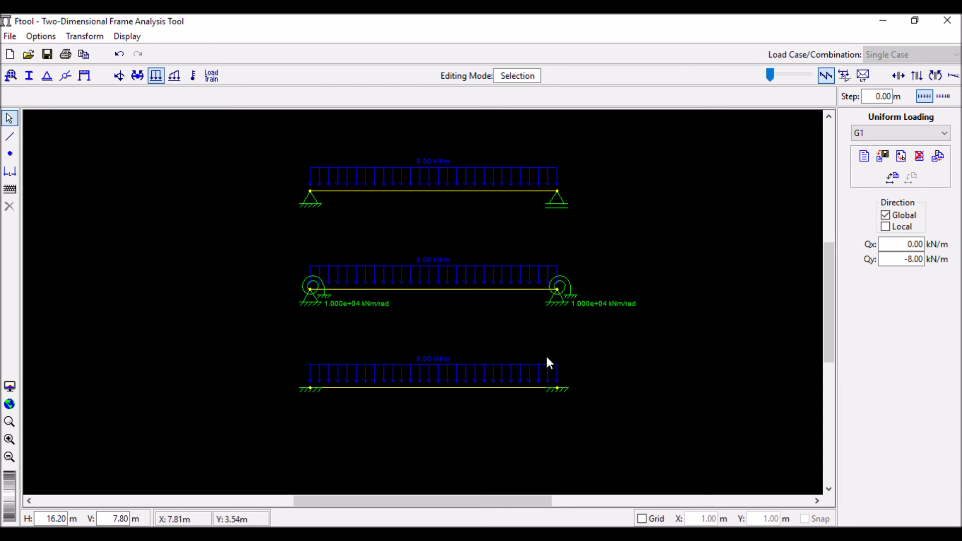
click(48, 57)
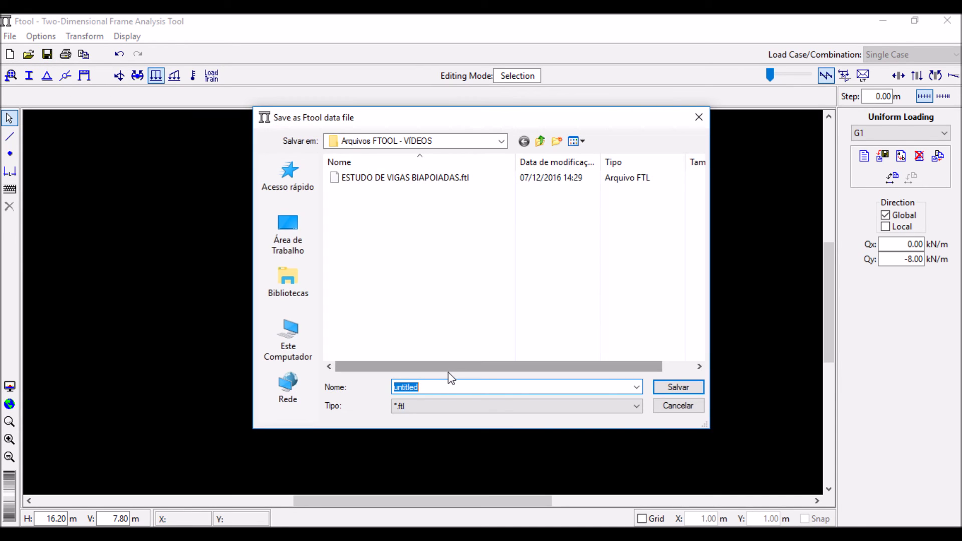
text(E)
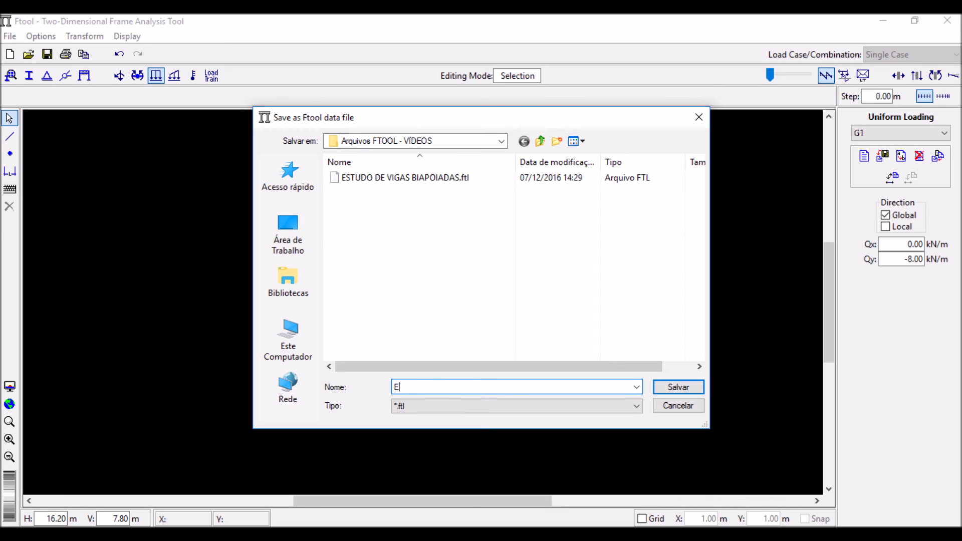
text(STUDO DE LIGAÇÕES ENTRE VIGAS E PILARES)
click(660, 386)
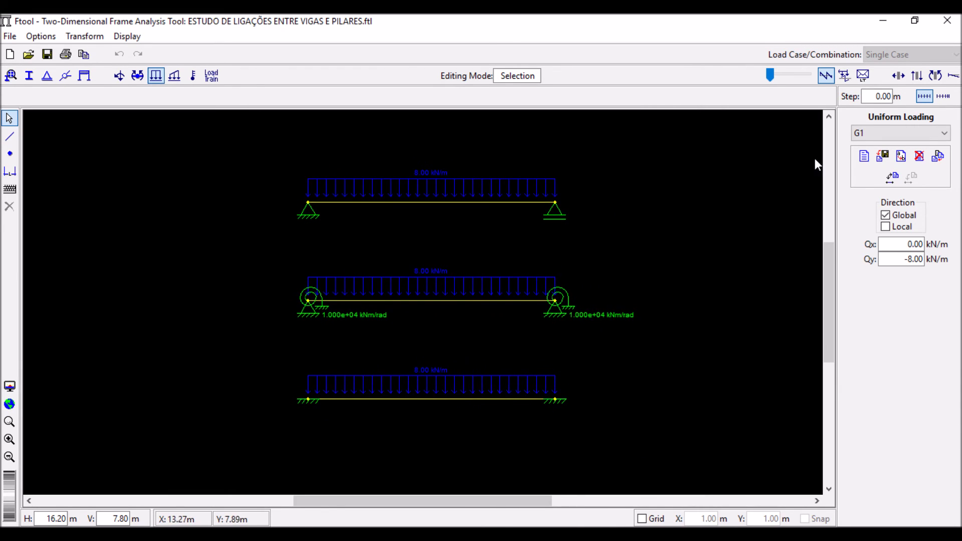
- Display the axial force results and the shear force diagrams of the three beams
click(898, 76)
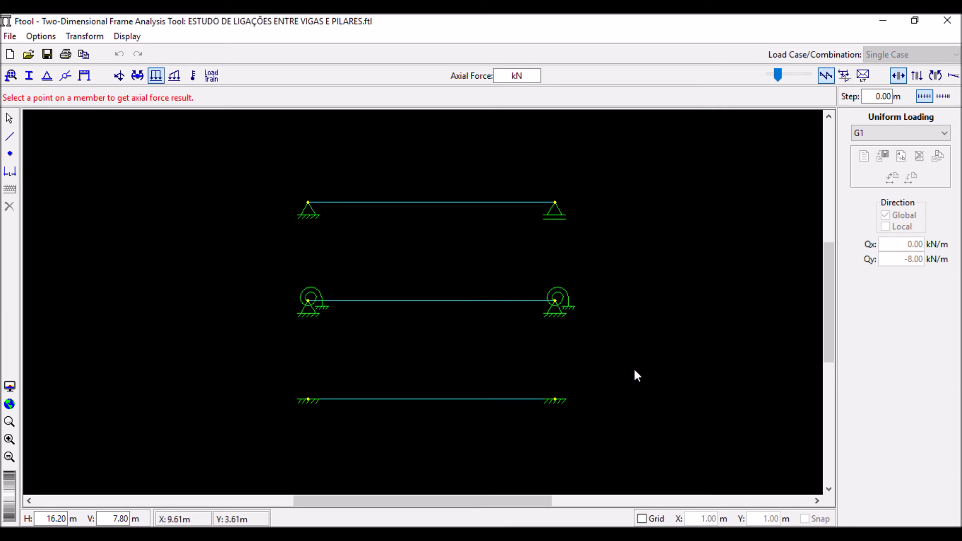
click(912, 75)
drag(637, 207, 639, 226)
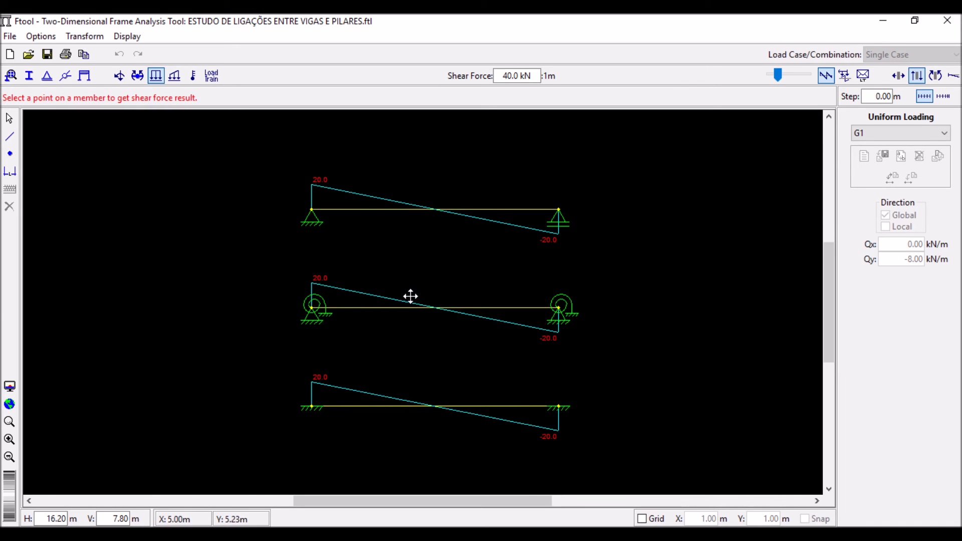
drag(408, 294, 387, 279)
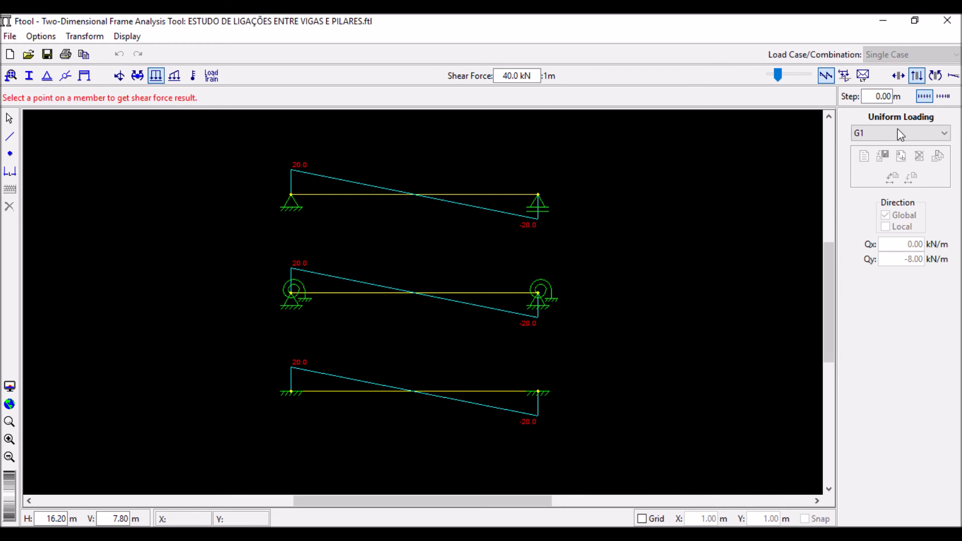
- Display the bending moment diagrams and query the moment at midspan of the top, simply supported beam
click(934, 75)
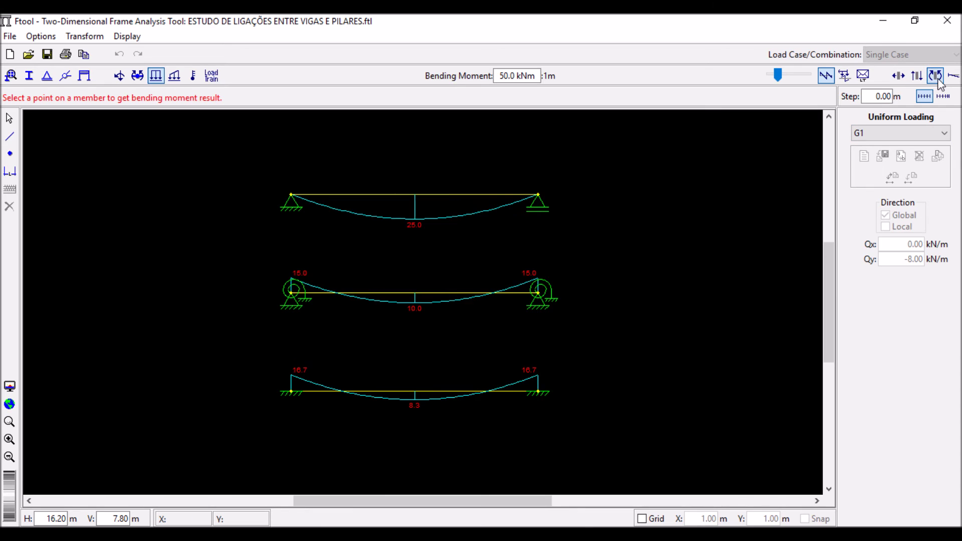
scroll(580, 228, up, 1)
scroll(482, 230, up, 1)
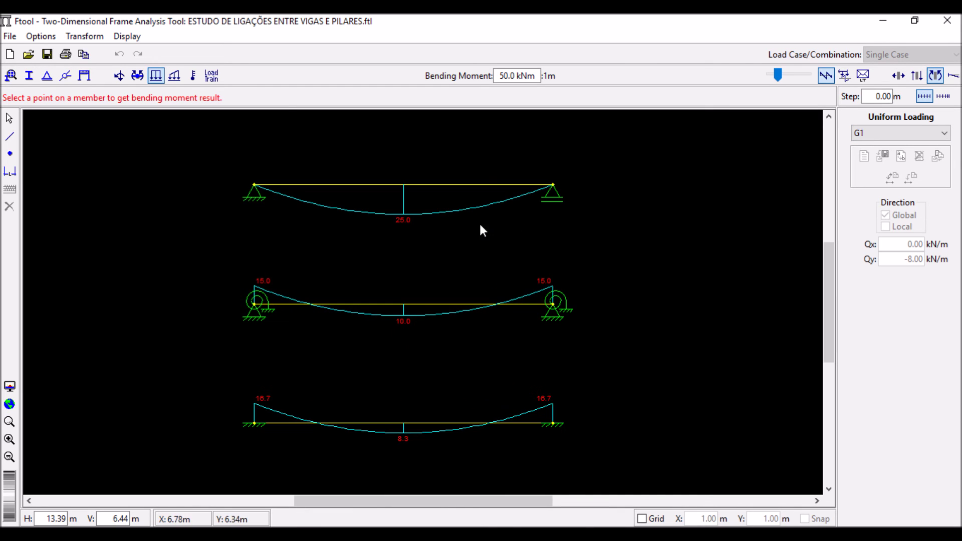
scroll(425, 219, up, 1)
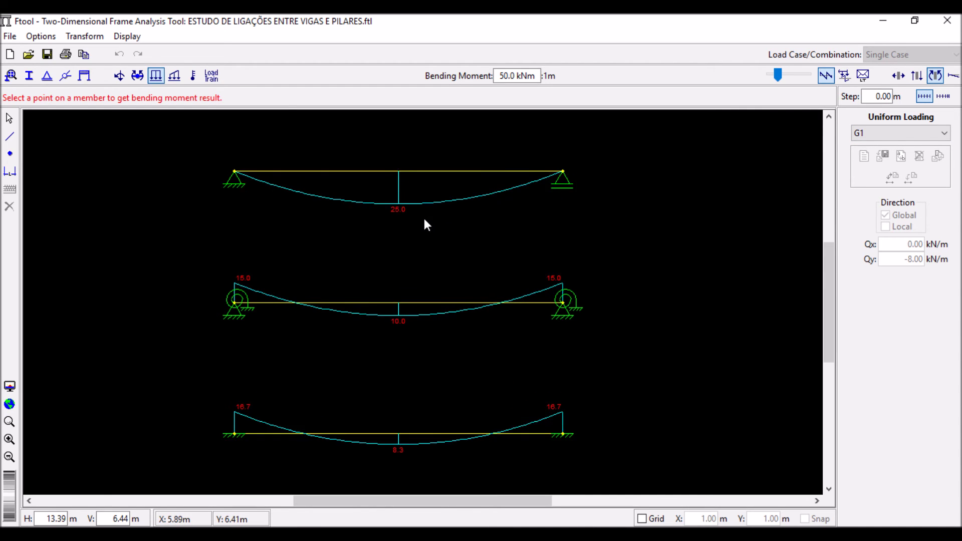
drag(423, 219, 429, 228)
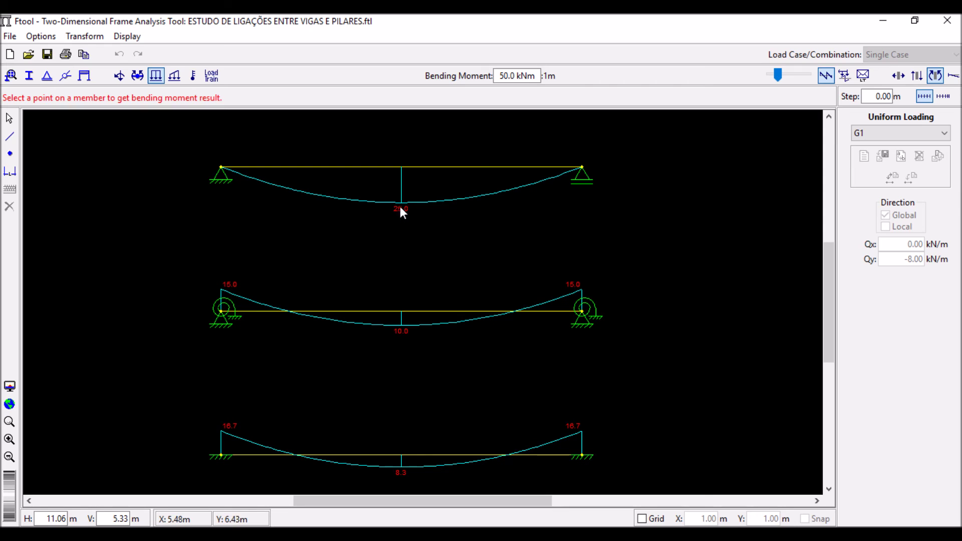
click(400, 166)
click(402, 167)
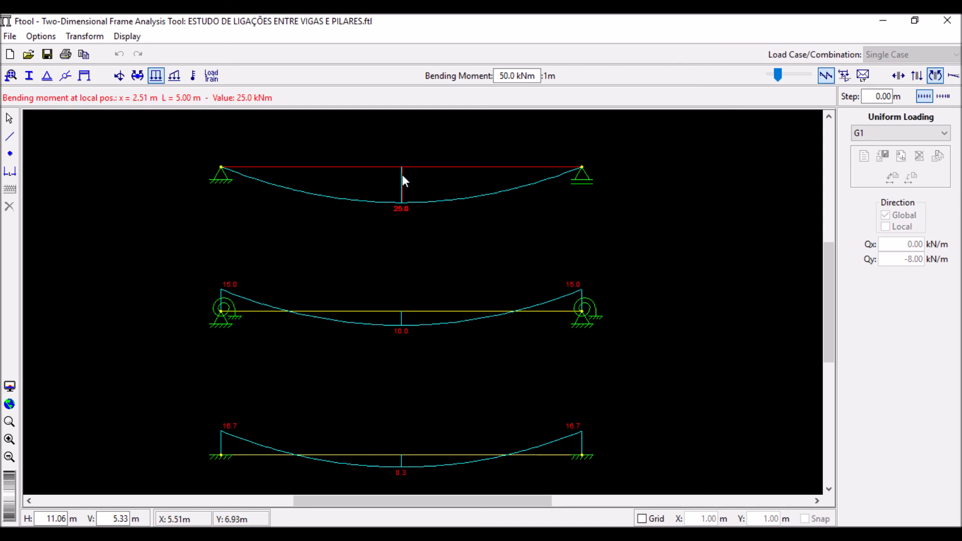
- Compare the support and midspan bending moments of the simply supported, rotational-spring and fully fixed beams
scroll(410, 205, down, 2)
drag(415, 256, 415, 219)
scroll(422, 266, up, 2)
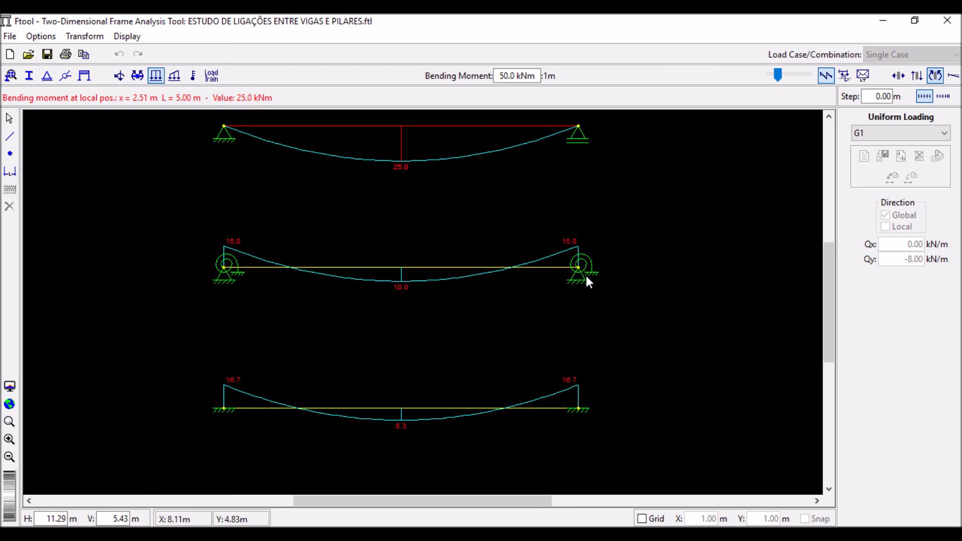
drag(350, 293, 376, 277)
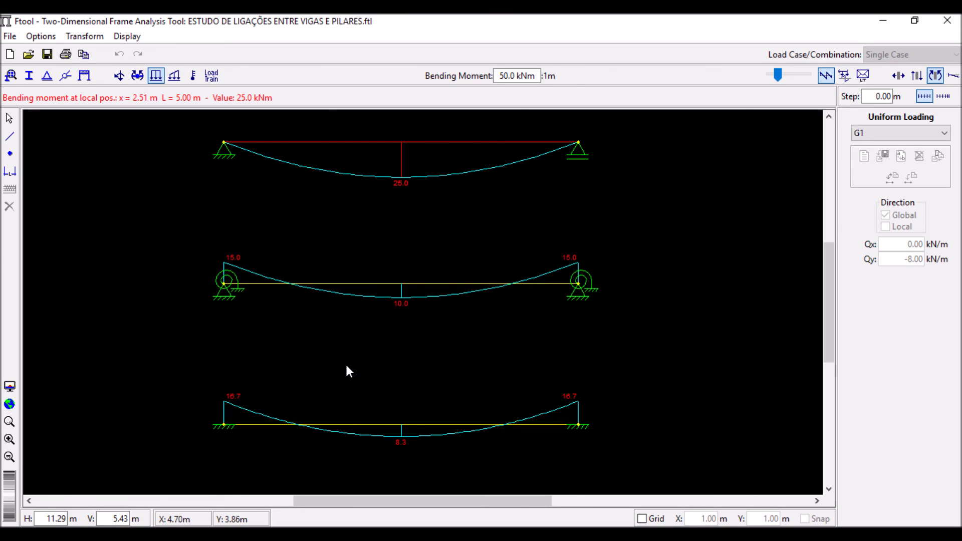
drag(357, 341, 356, 311)
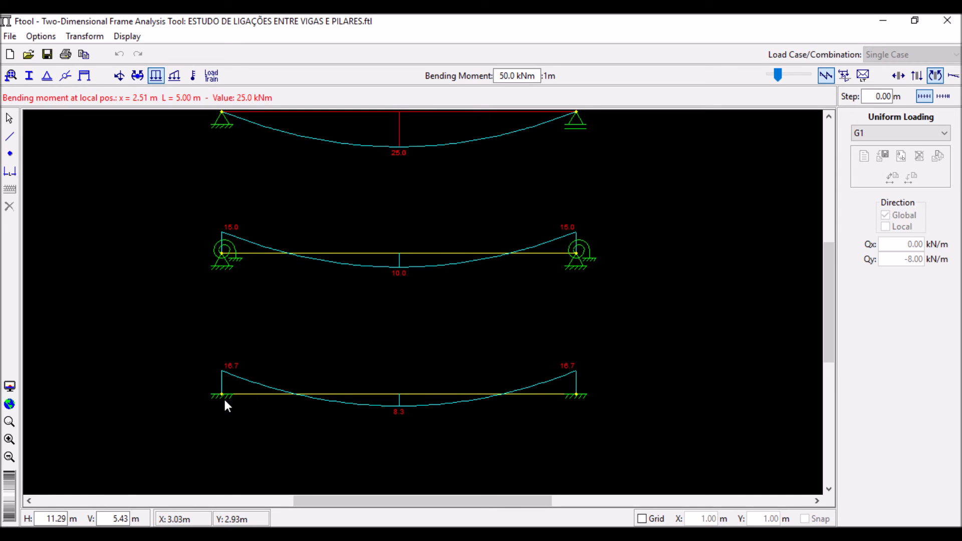
drag(360, 365, 377, 398)
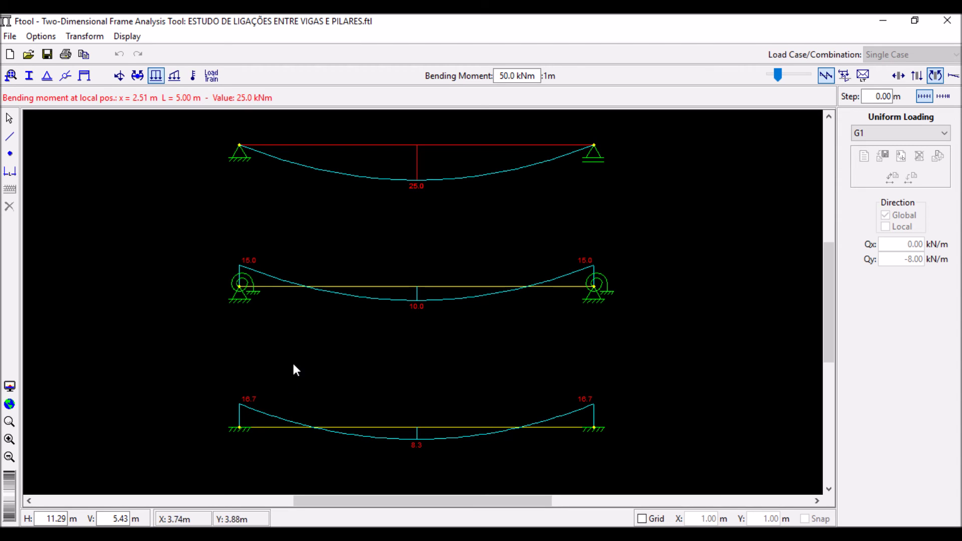
scroll(300, 350, down, 2)
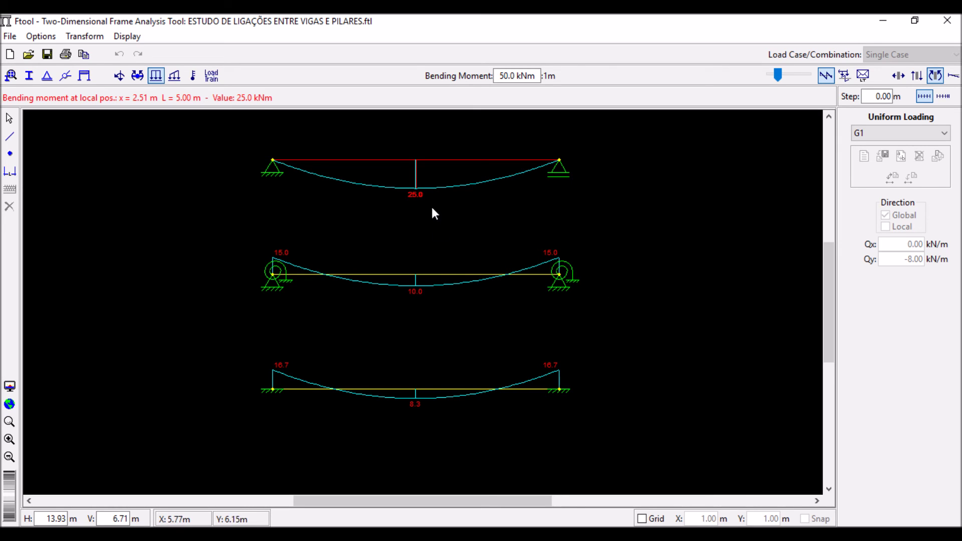
drag(435, 200, 437, 217)
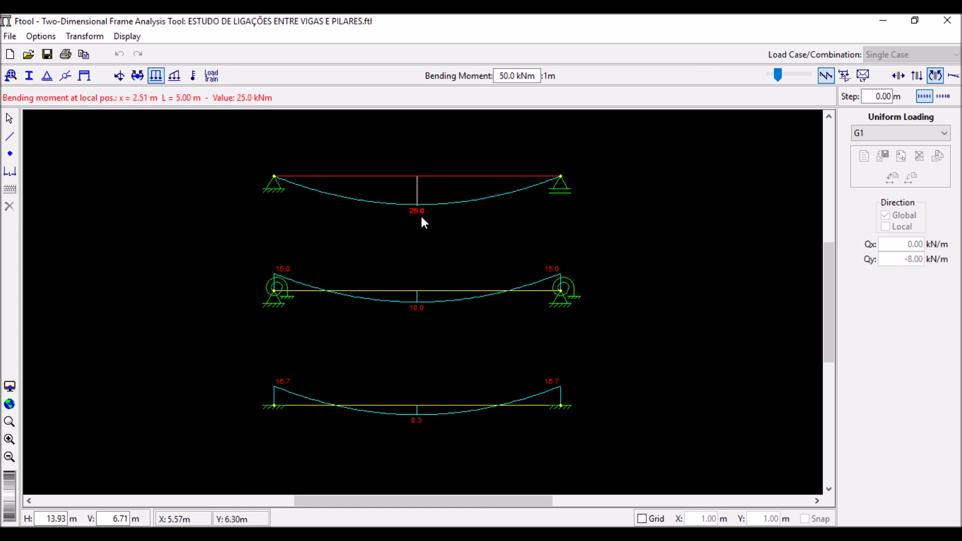
scroll(420, 222, up, 3)
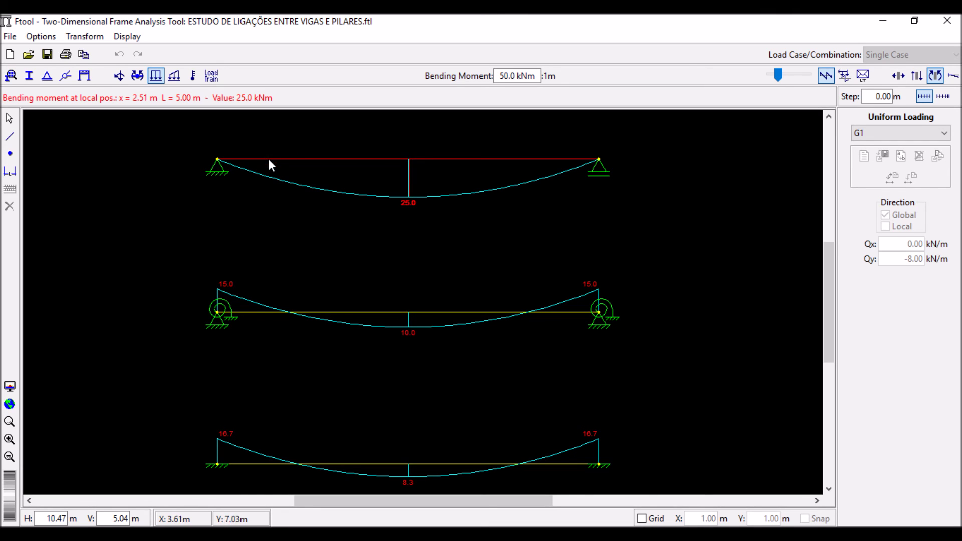
drag(459, 269, 464, 231)
scroll(468, 257, down, 1)
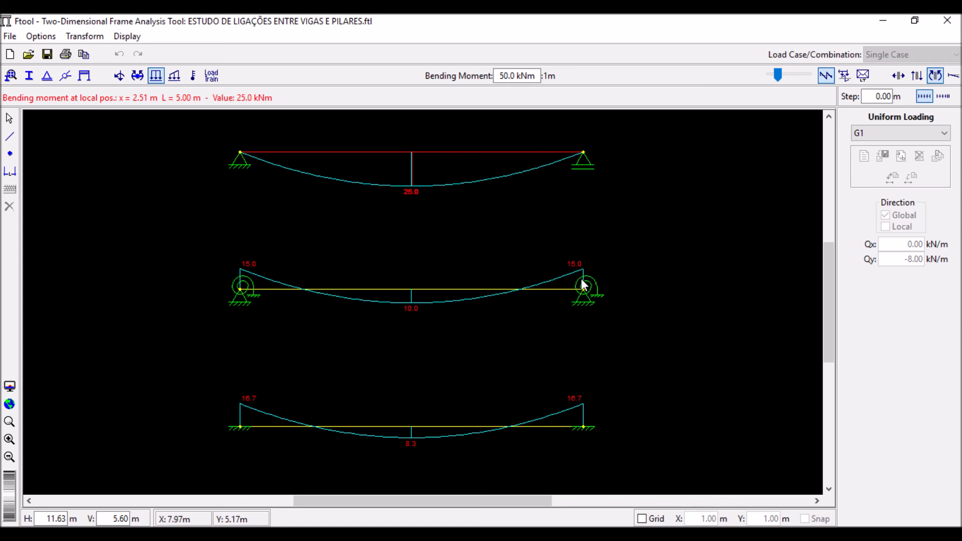
scroll(567, 305, down, 2)
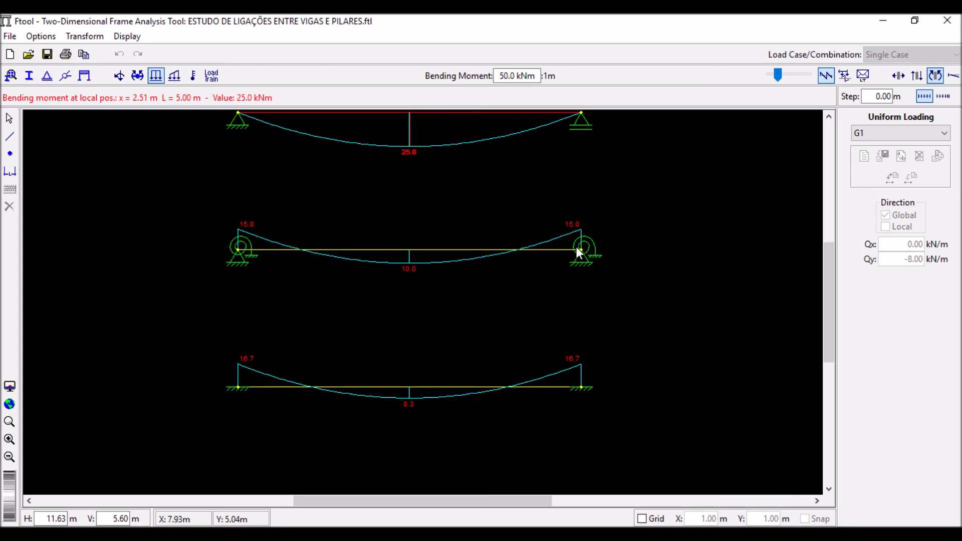
scroll(570, 261, down, 1)
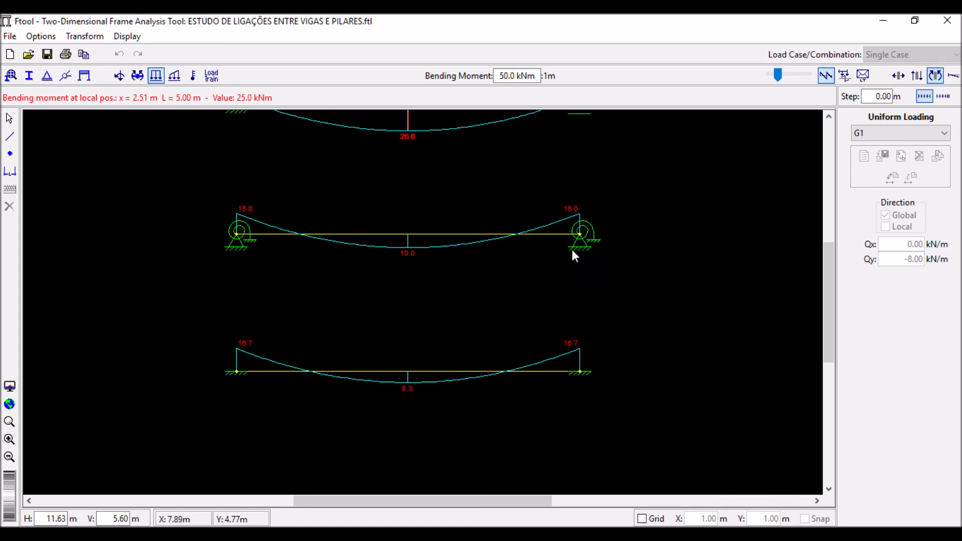
scroll(571, 249, up, 2)
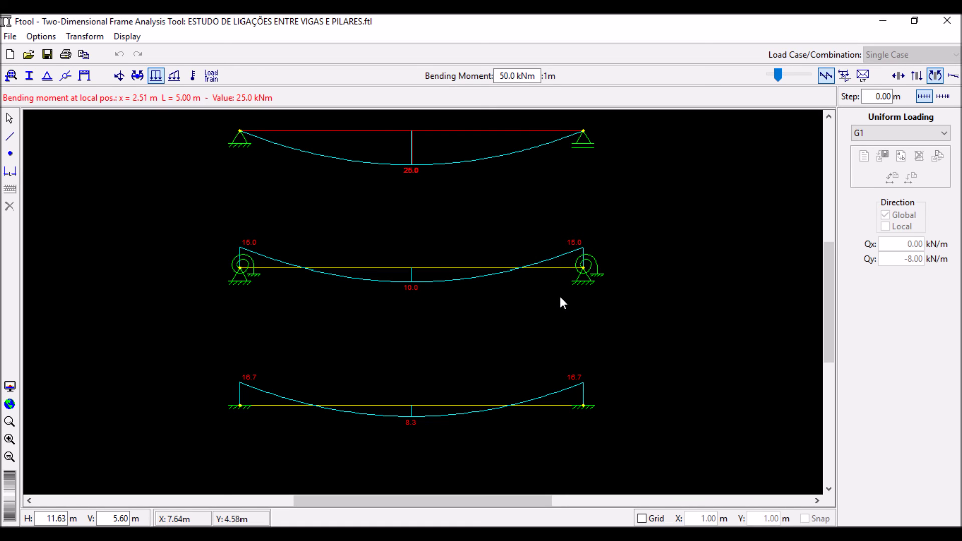
drag(560, 297, 558, 253)
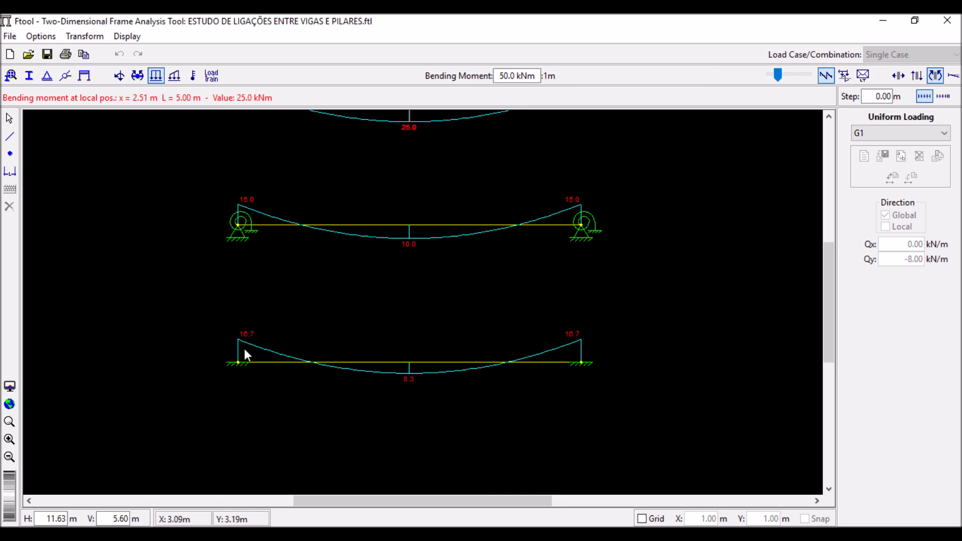
scroll(283, 335, down, 3)
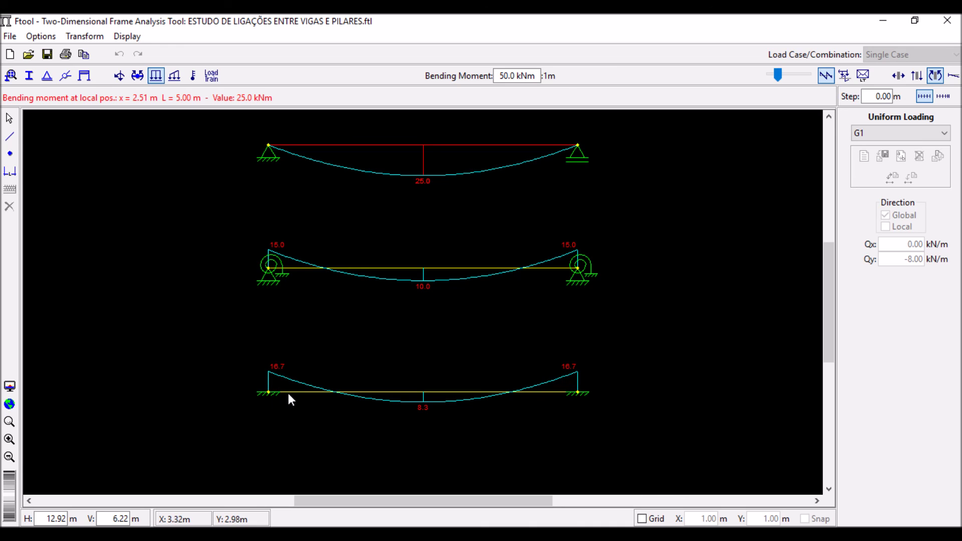
mouse_move(408, 306)
mouse_down()
mouse_move(409, 326)
mouse_move(416, 306)
mouse_up()
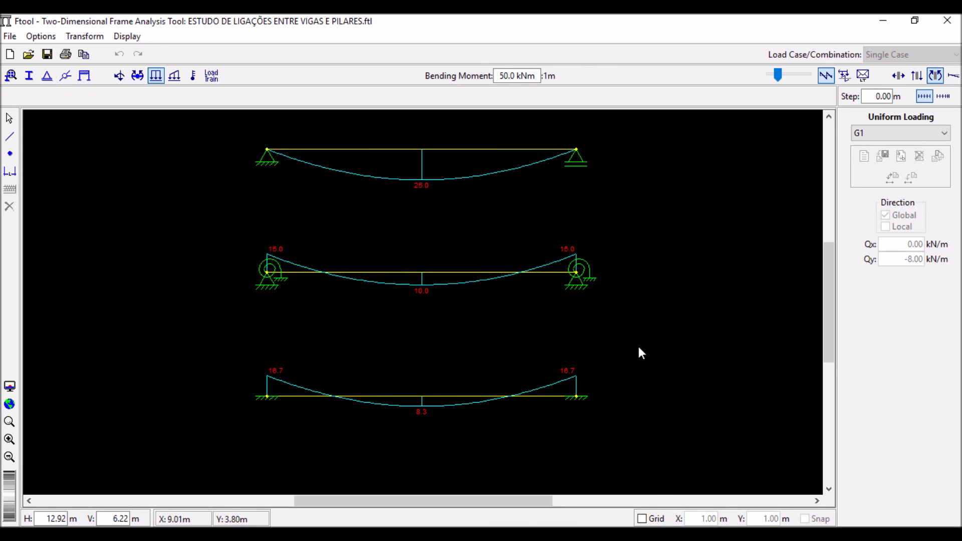